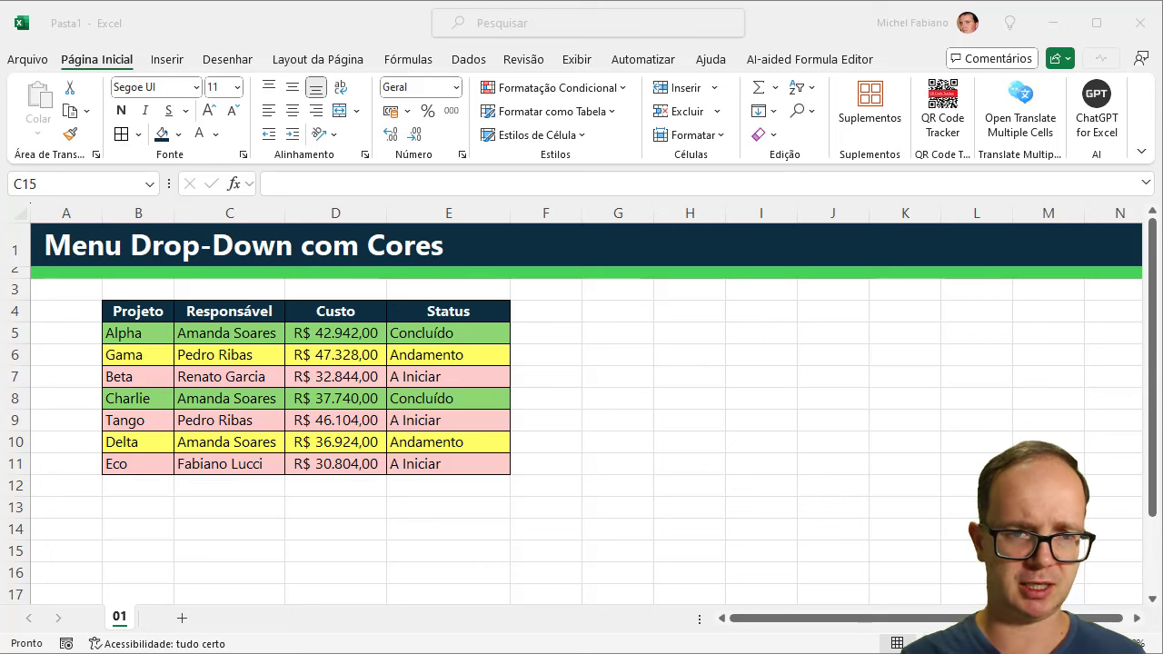
# Set Alpha's status to Andamento, Gama's to Concluído and Beta's to Andamento
pyautogui.click(483, 335)
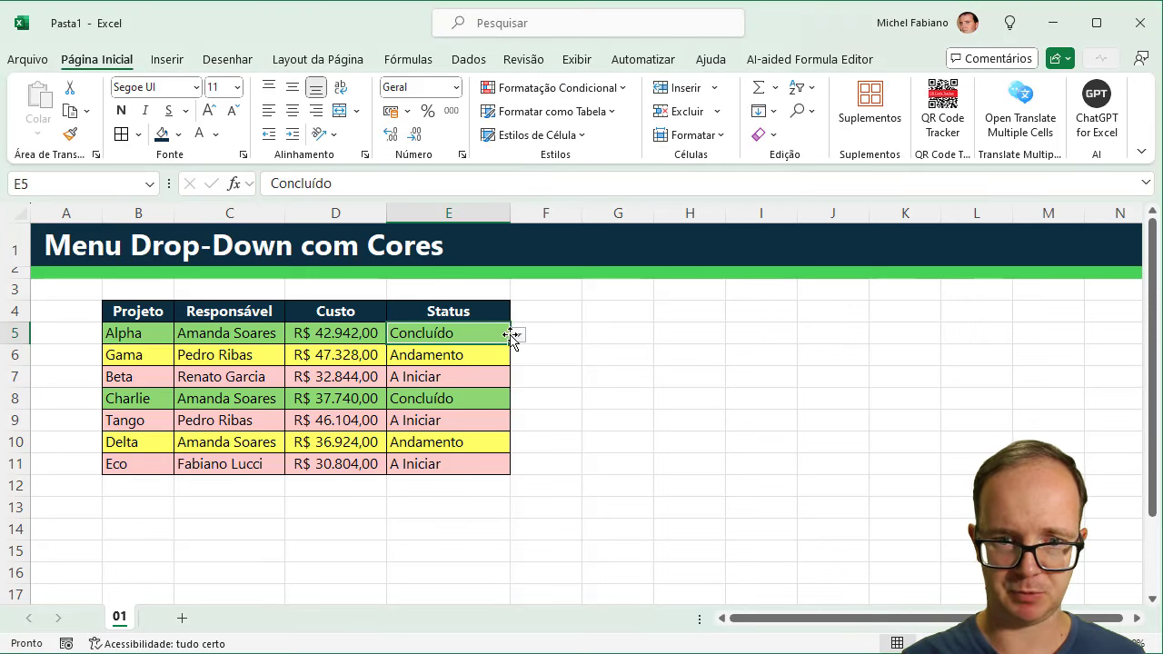
pyautogui.click(517, 335)
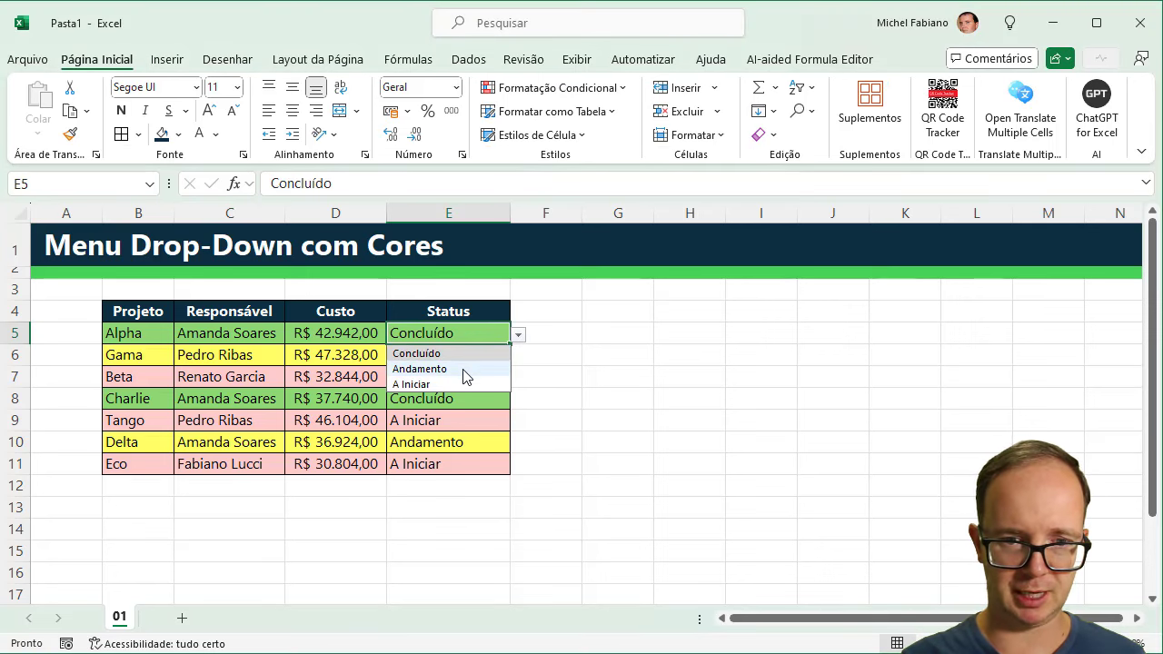
pyautogui.click(463, 370)
pyautogui.click(489, 357)
pyautogui.click(519, 360)
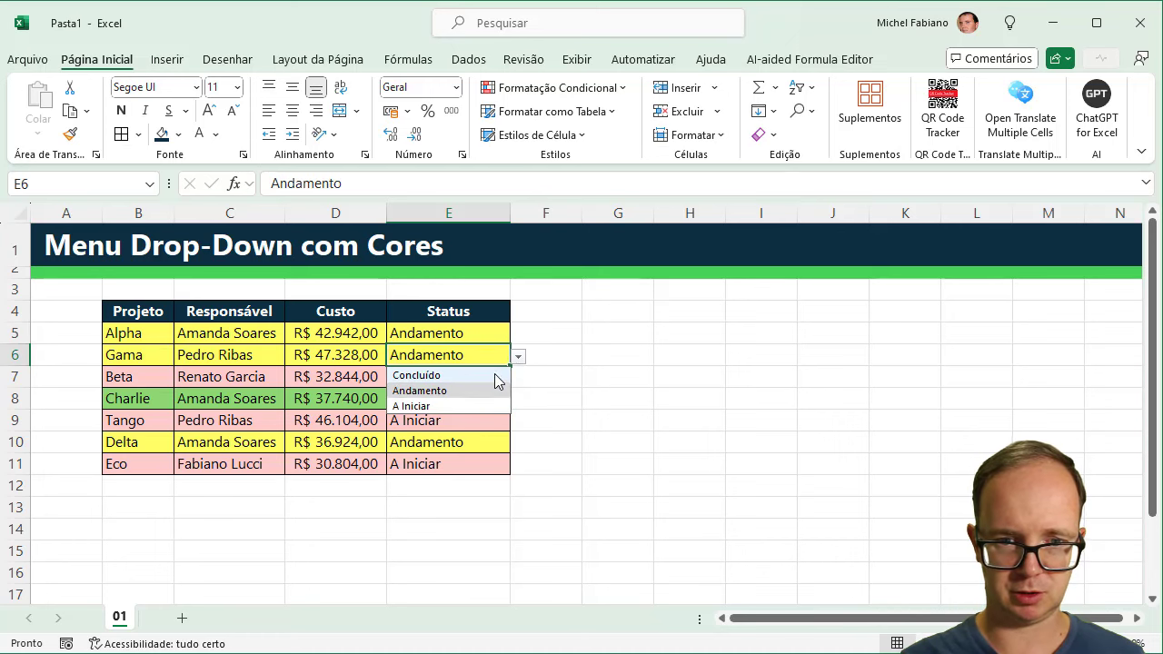
pyautogui.click(459, 375)
pyautogui.click(485, 380)
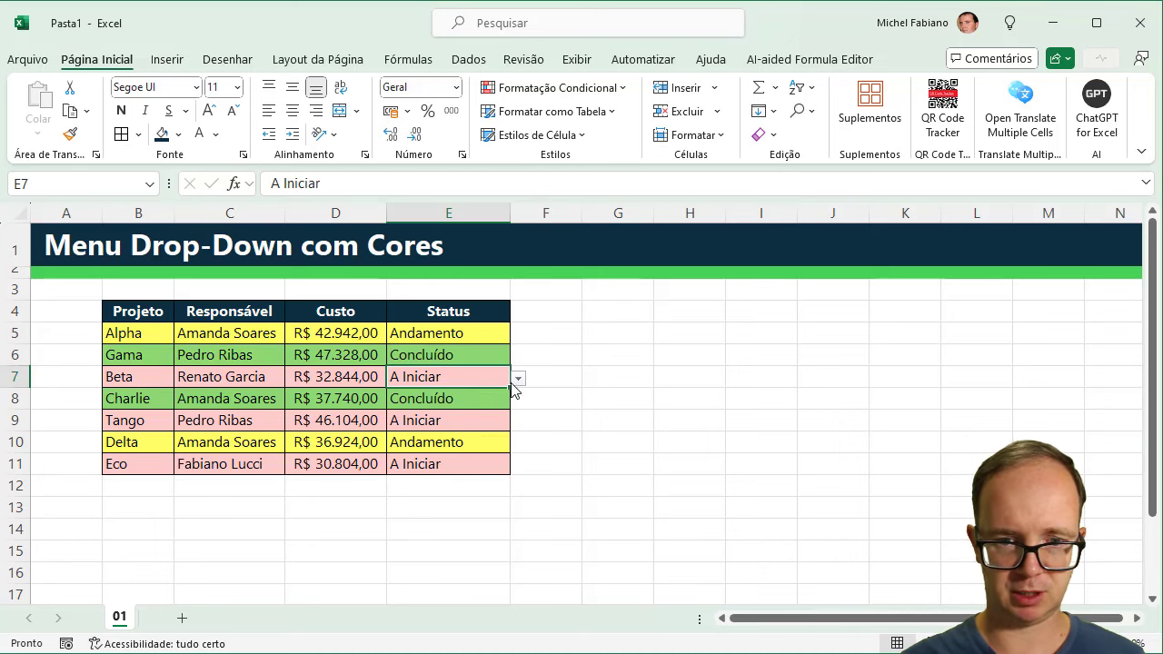
pyautogui.click(518, 378)
pyautogui.click(449, 399)
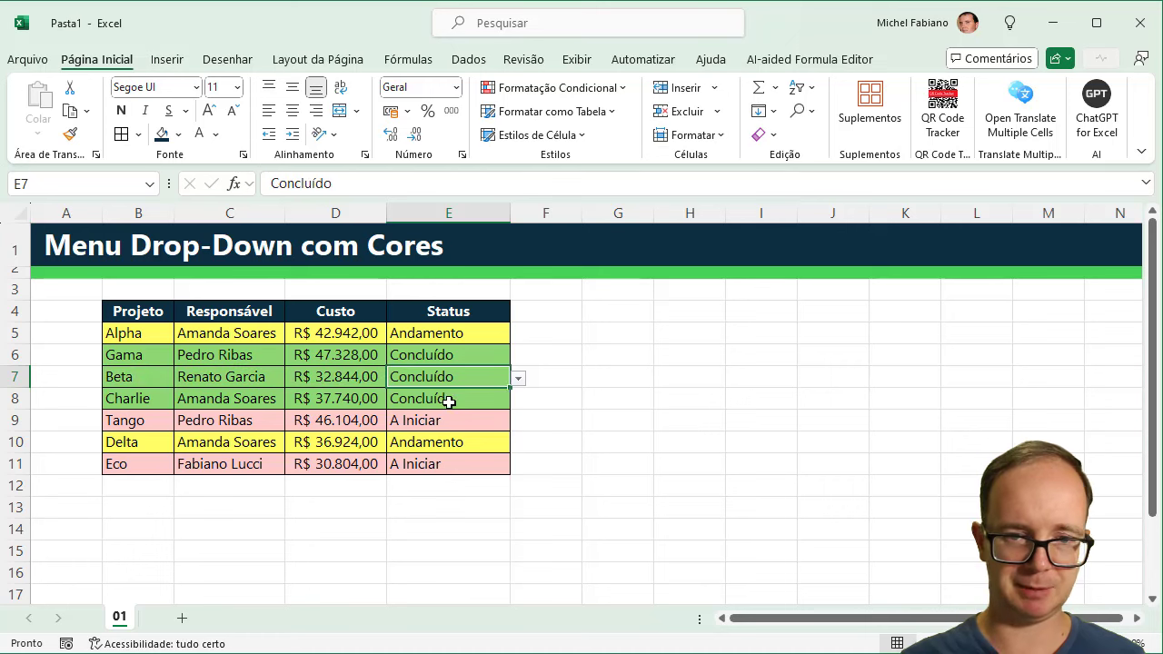
pyautogui.click(518, 378)
pyautogui.click(473, 410)
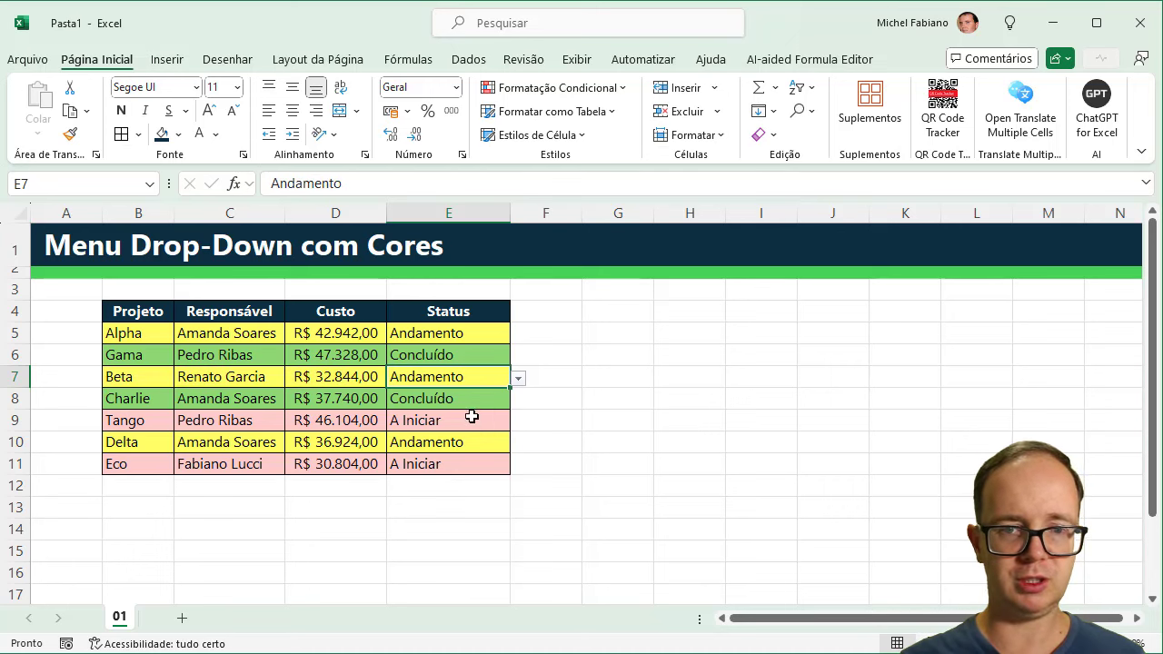
# Set Tango's status to Concluído and Delta's to A Iniciar
pyautogui.click(483, 420)
pyautogui.click(518, 423)
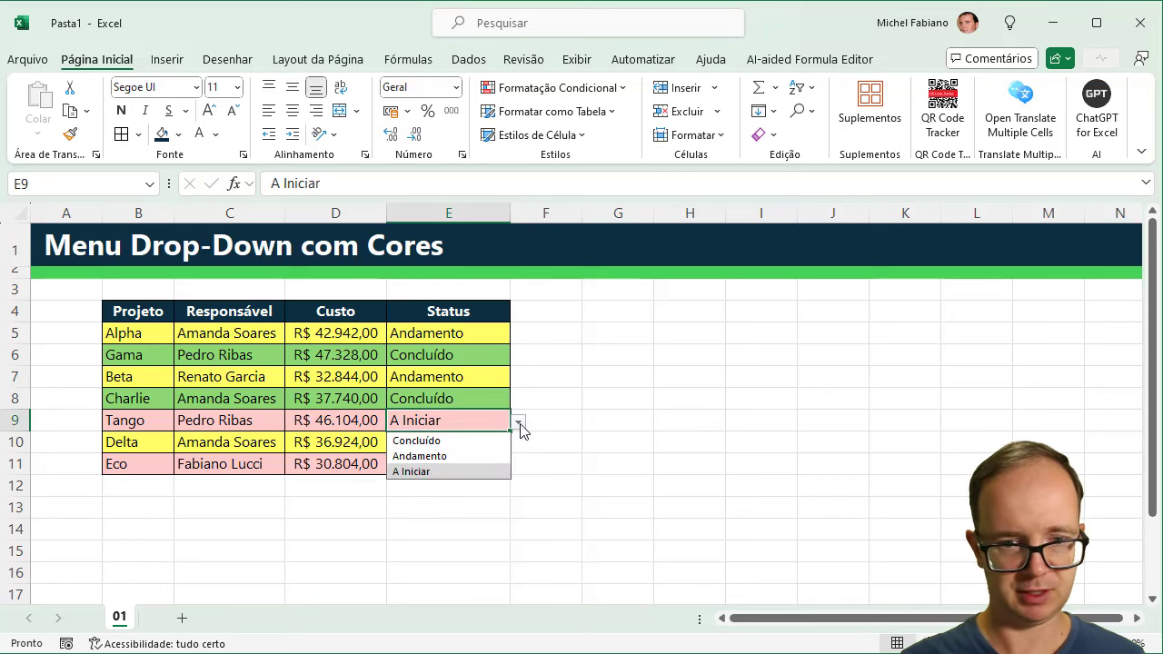
pyautogui.click(481, 440)
pyautogui.click(486, 443)
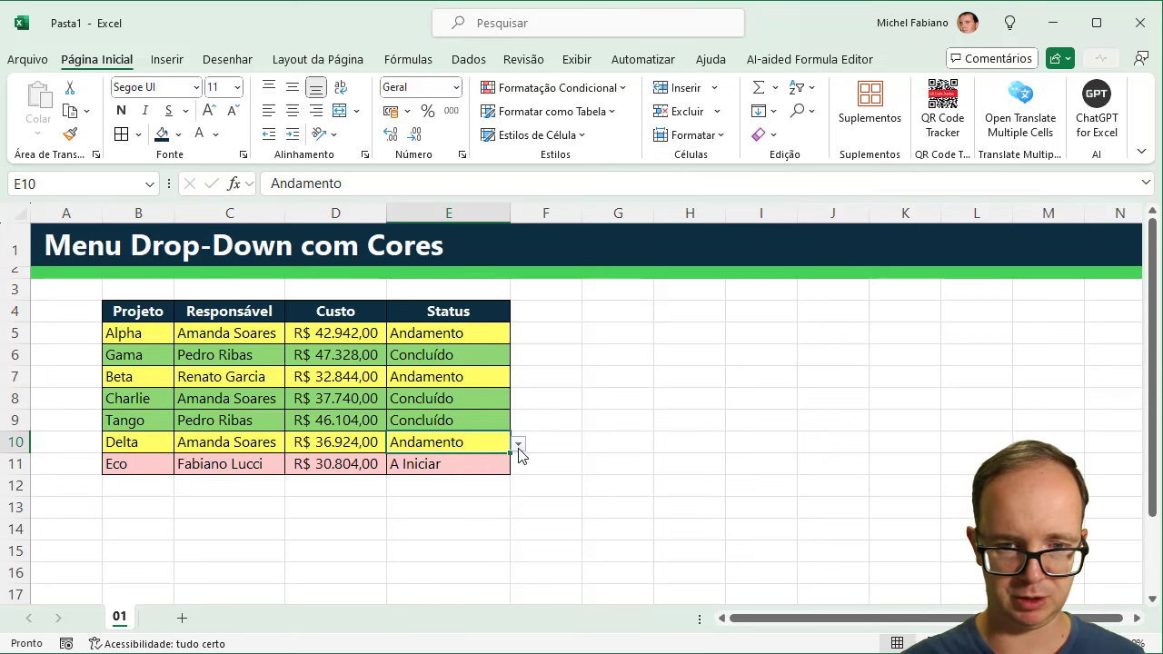
pyautogui.click(520, 446)
pyautogui.click(456, 493)
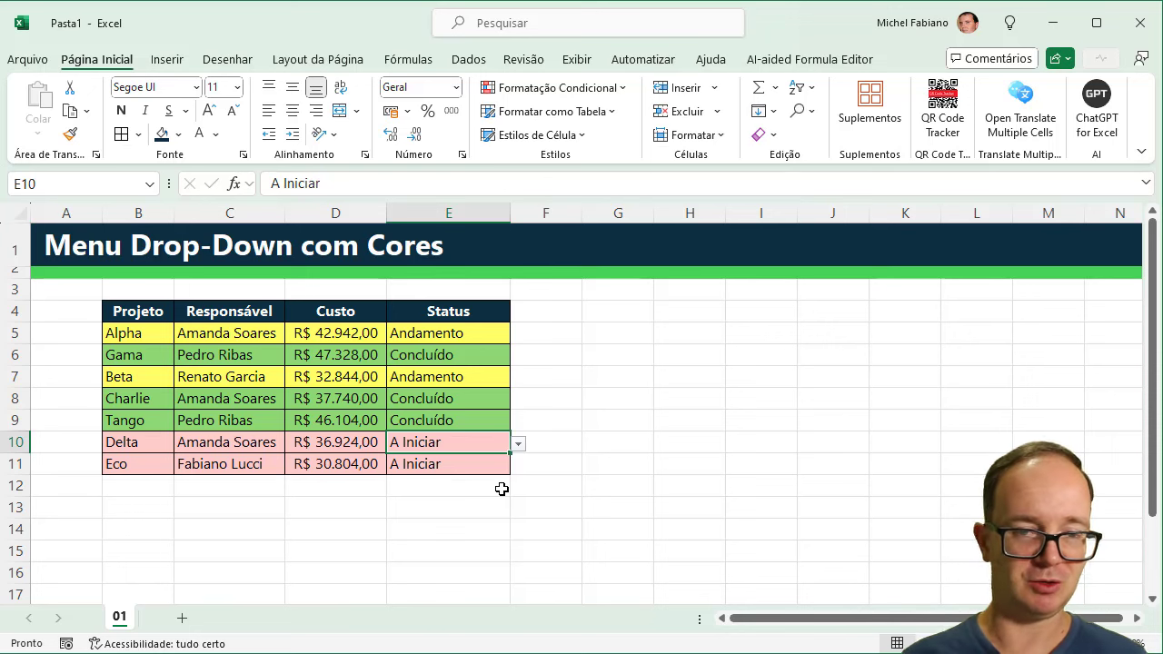
# Add sheet Planilha2 and paste B4:D11 from sheet 01 at cell B3
pyautogui.click(182, 618)
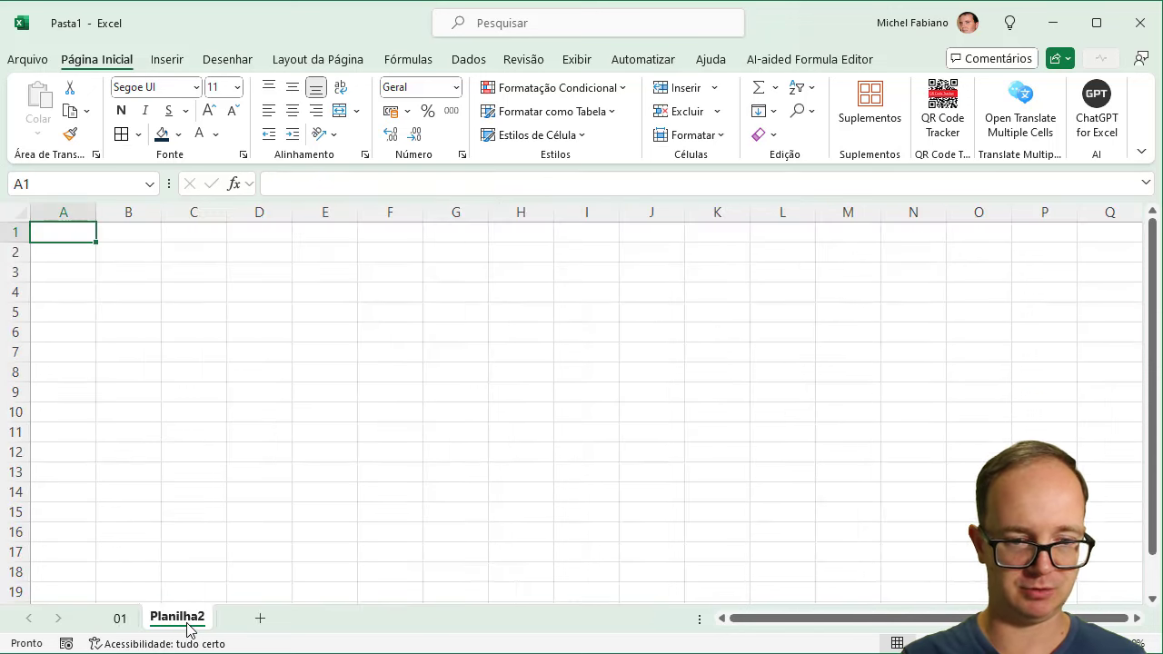
pyautogui.click(124, 618)
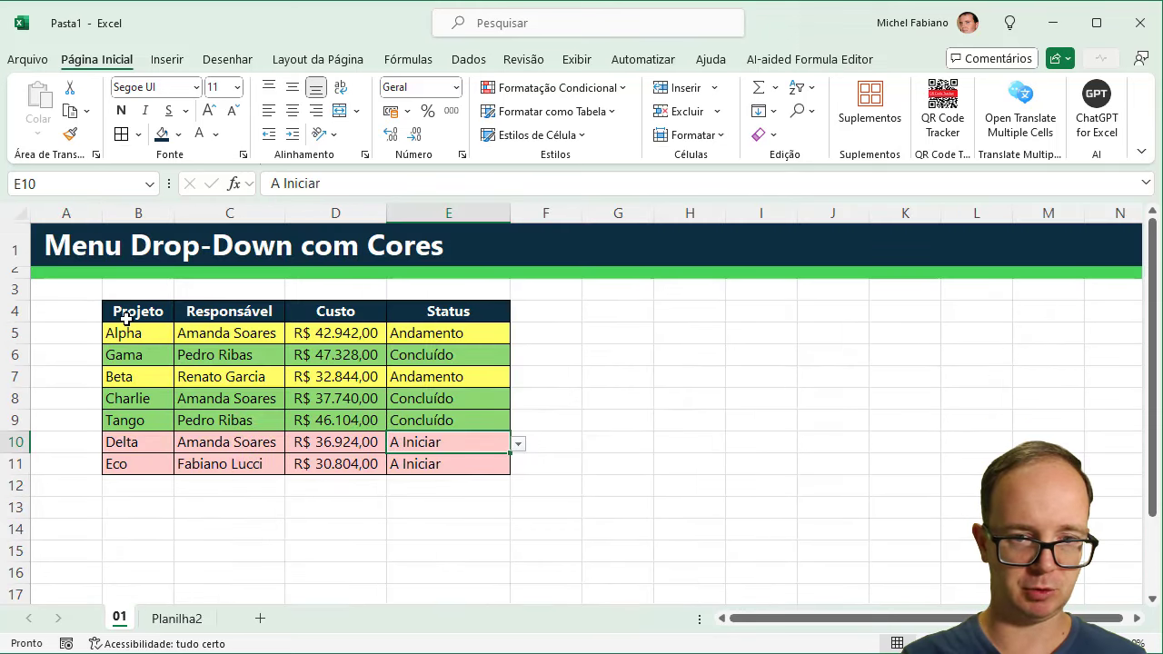
pyautogui.moveTo(127, 313); pyautogui.dragTo(370, 464)
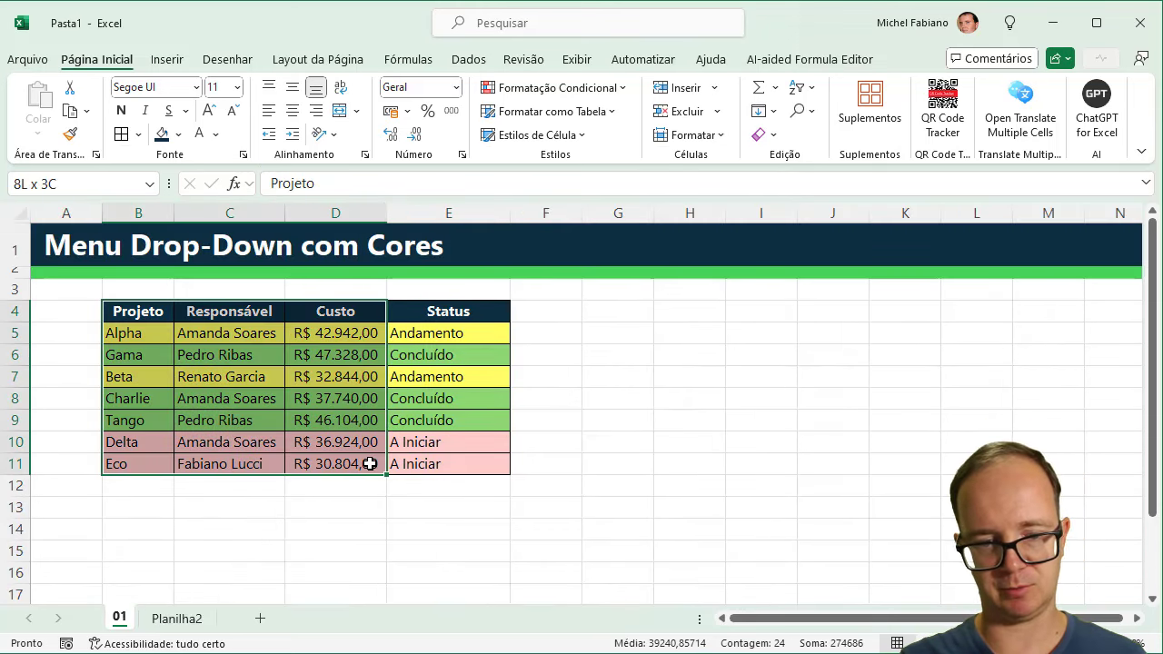
pyautogui.hotkey('ctrl', 'c')
pyautogui.click(191, 621)
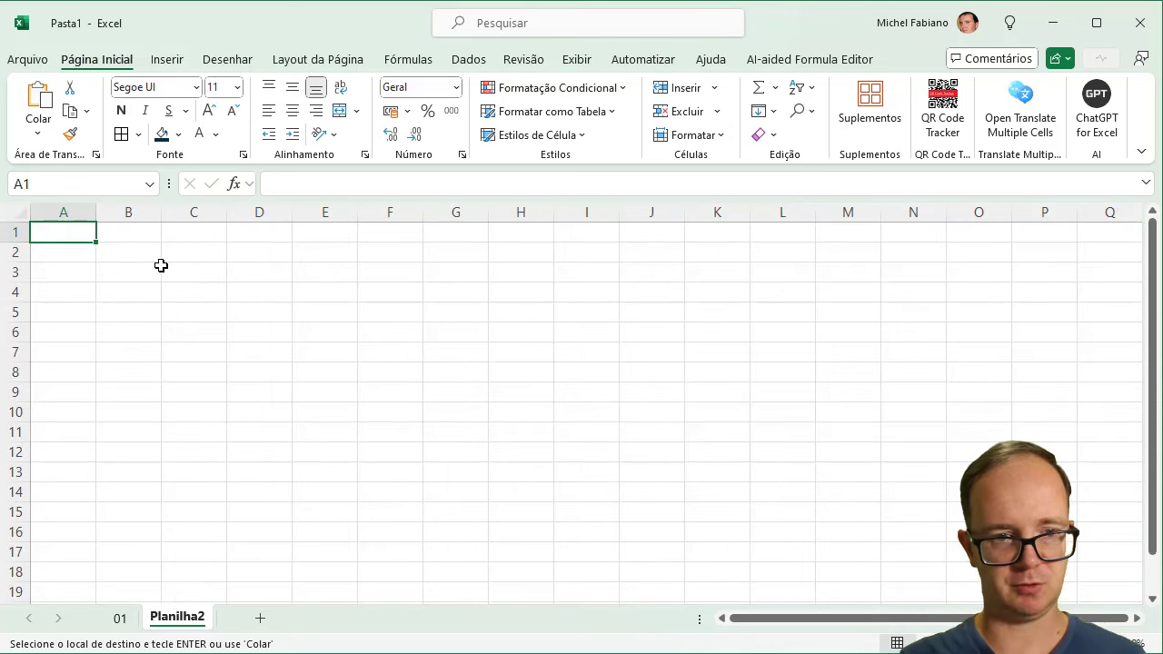
pyautogui.click(130, 270)
pyautogui.hotkey('ctrl', 'v')
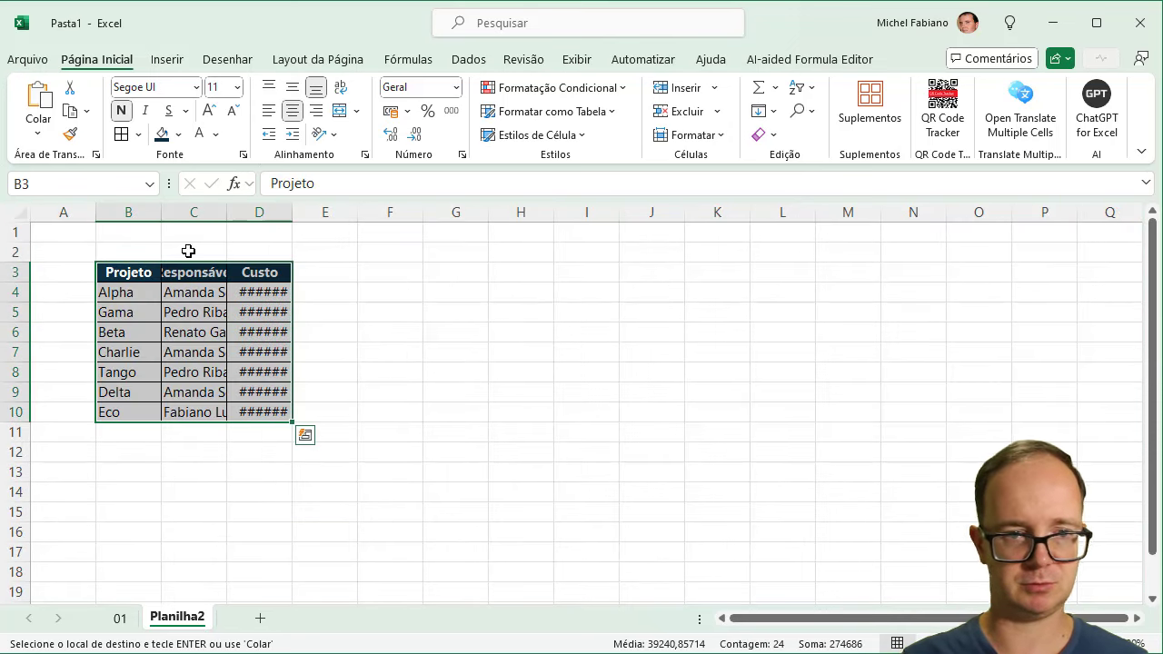
# Autofit columns B, C and D, and clear conditional formatting rules from the entire sheet
pyautogui.doubleClick(161, 211)
pyautogui.doubleClick(215, 211)
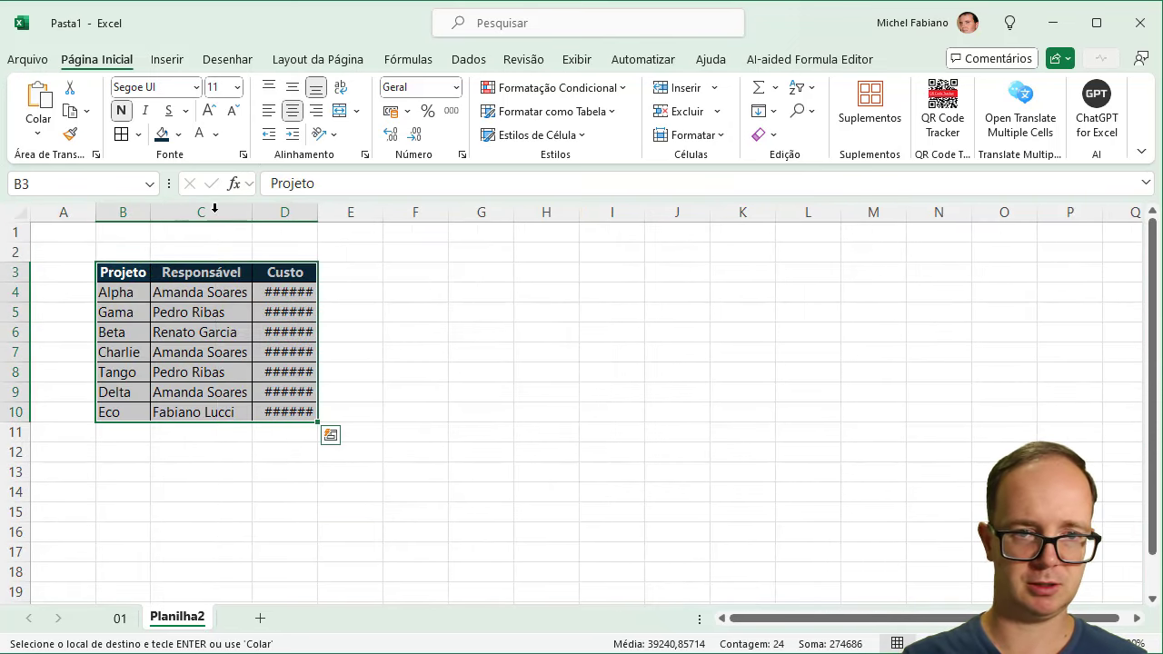
pyautogui.doubleClick(318, 211)
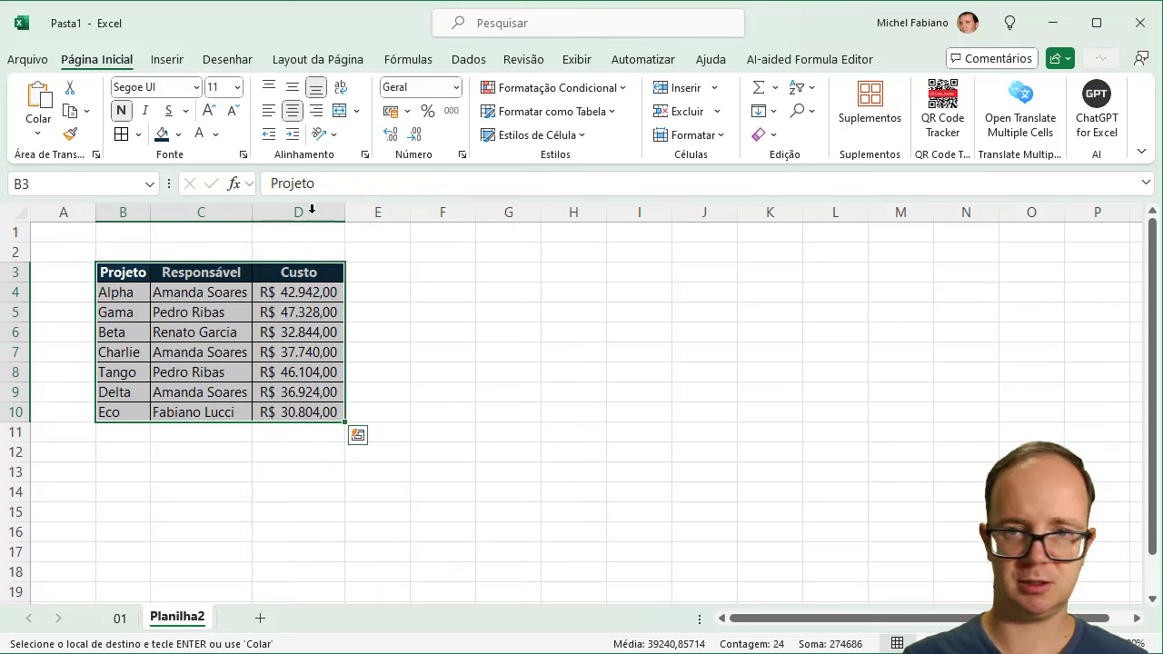
pyautogui.click(618, 87)
pyautogui.moveTo(546, 333)
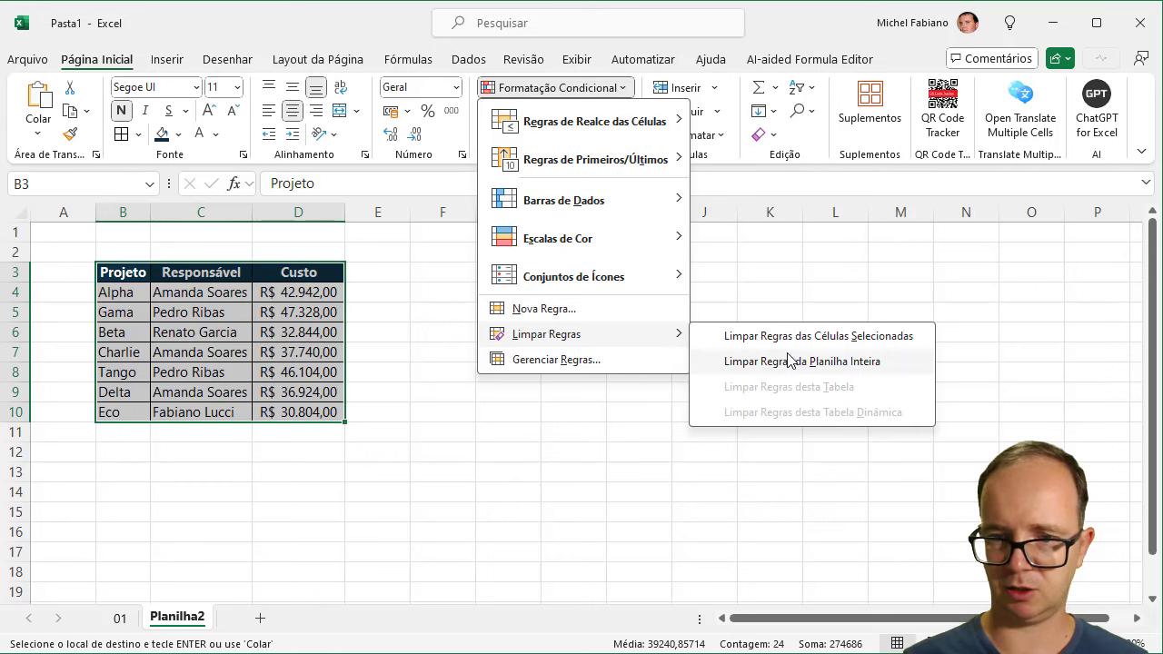
pyautogui.click(815, 339)
# Enter the header Status in cell E3
pyautogui.click(442, 314)
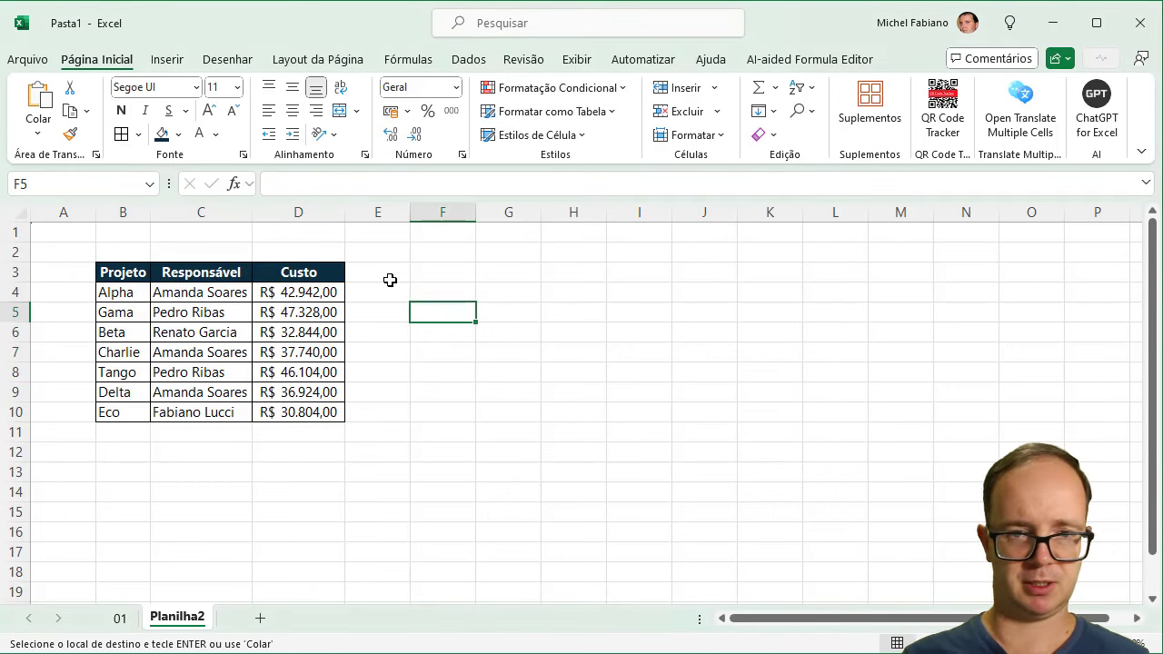
pyautogui.click(376, 273)
pyautogui.write('Status')
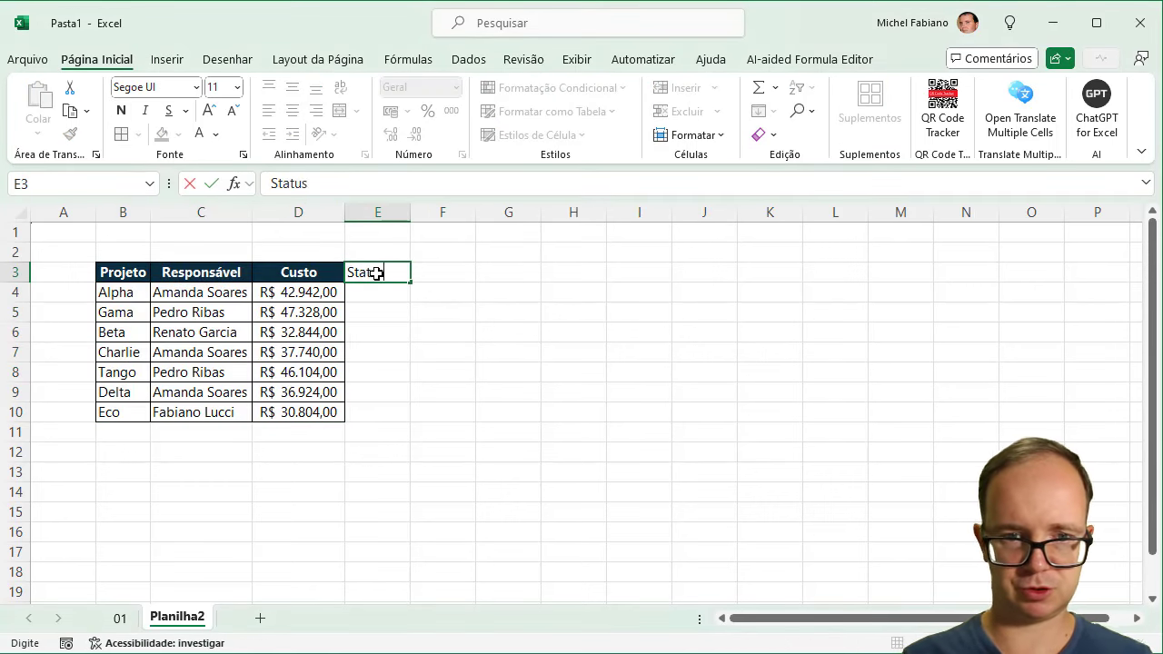
pyautogui.press('Return')
# Give E4:E10 all borders, widen column E, and reselect E4:E10 under the Dados tab
pyautogui.moveTo(378, 290); pyautogui.dragTo(376, 410)
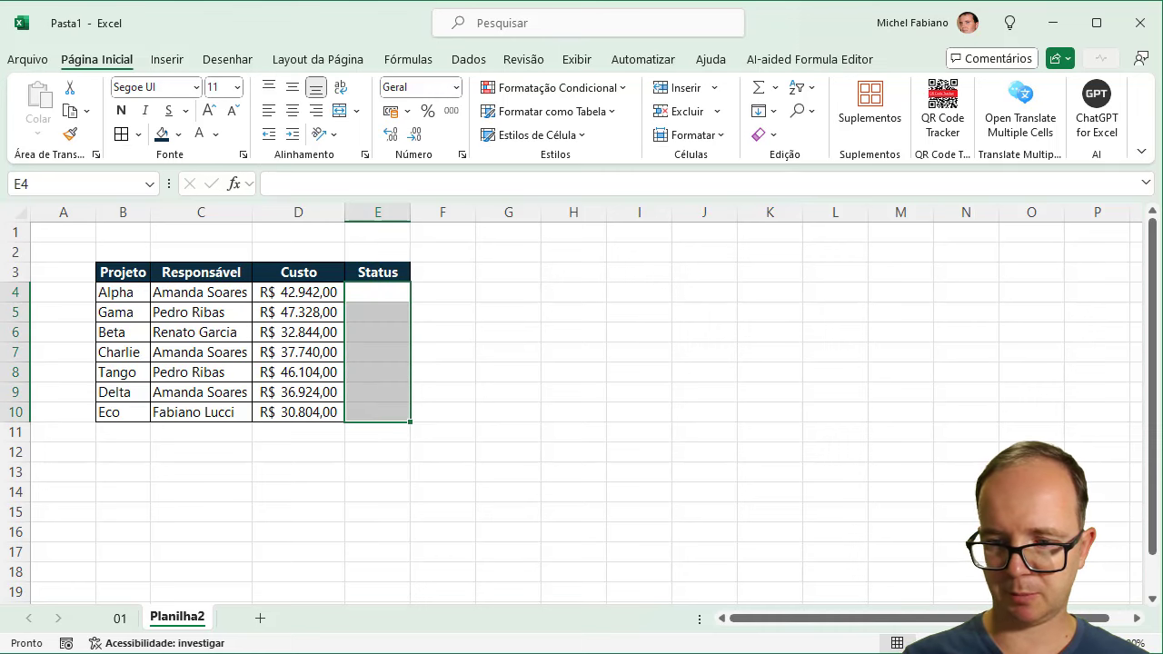
pyautogui.keyDown('ctrl'); pyautogui.scroll(1, 376, 410); pyautogui.keyUp('ctrl')
pyautogui.keyDown('ctrl'); pyautogui.scroll(1, 376, 410); pyautogui.keyUp('ctrl')
pyautogui.keyDown('ctrl'); pyautogui.scroll(1, 376, 410); pyautogui.keyUp('ctrl')
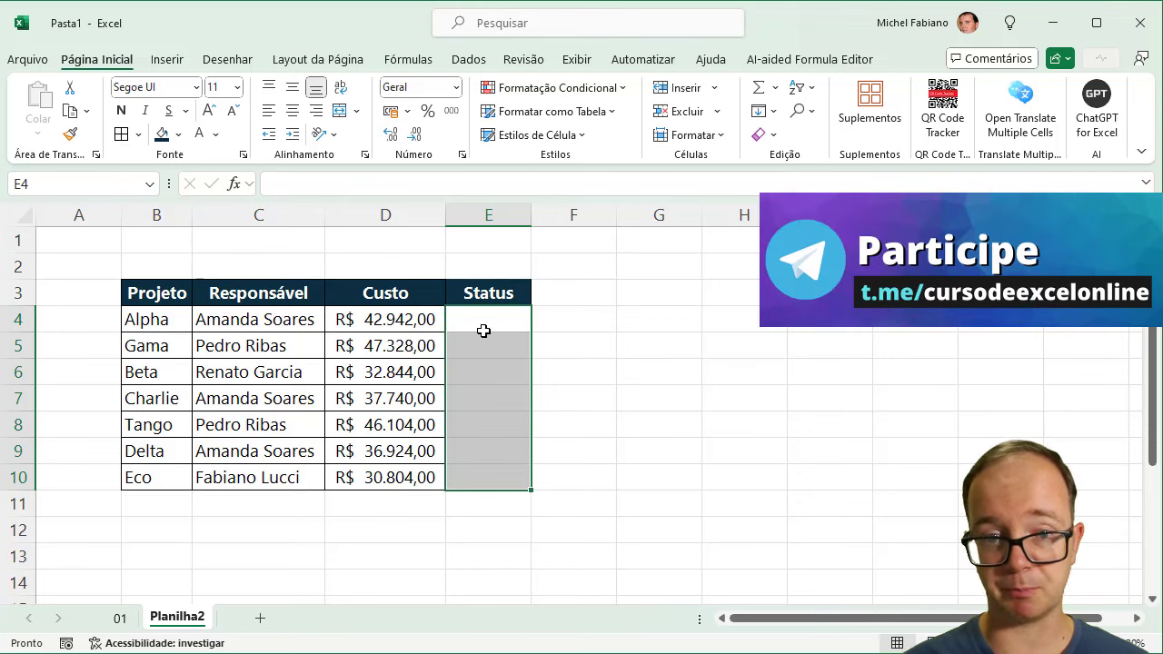
pyautogui.click(121, 134)
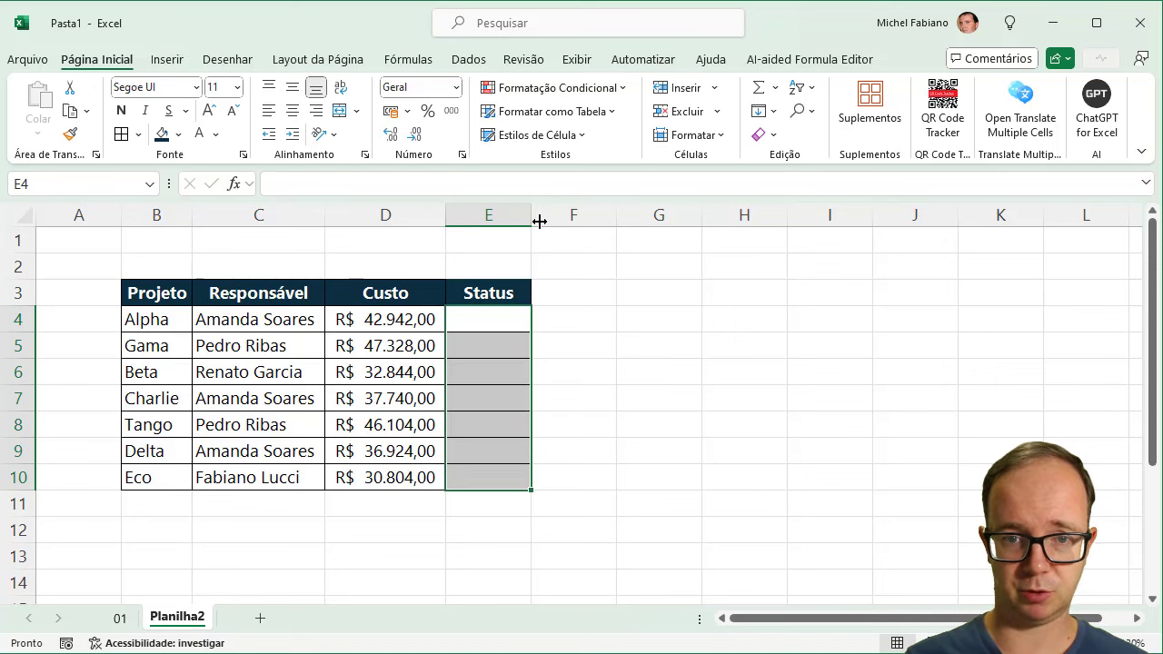
pyautogui.moveTo(538, 215); pyautogui.dragTo(597, 216)
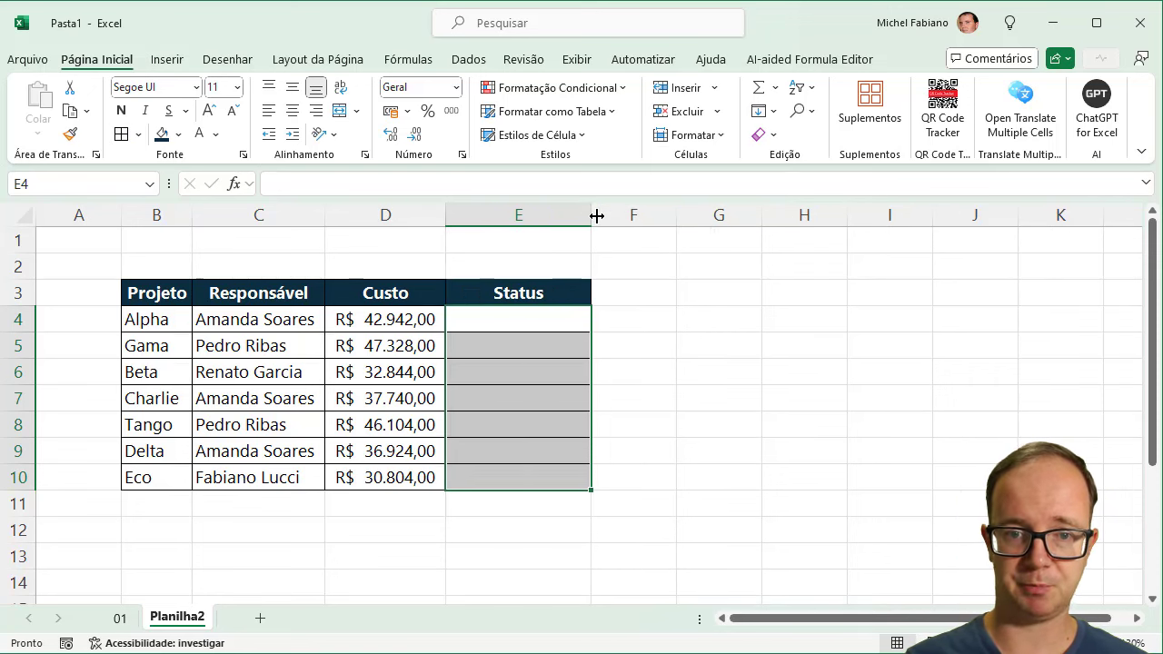
pyautogui.moveTo(526, 319); pyautogui.dragTo(510, 480)
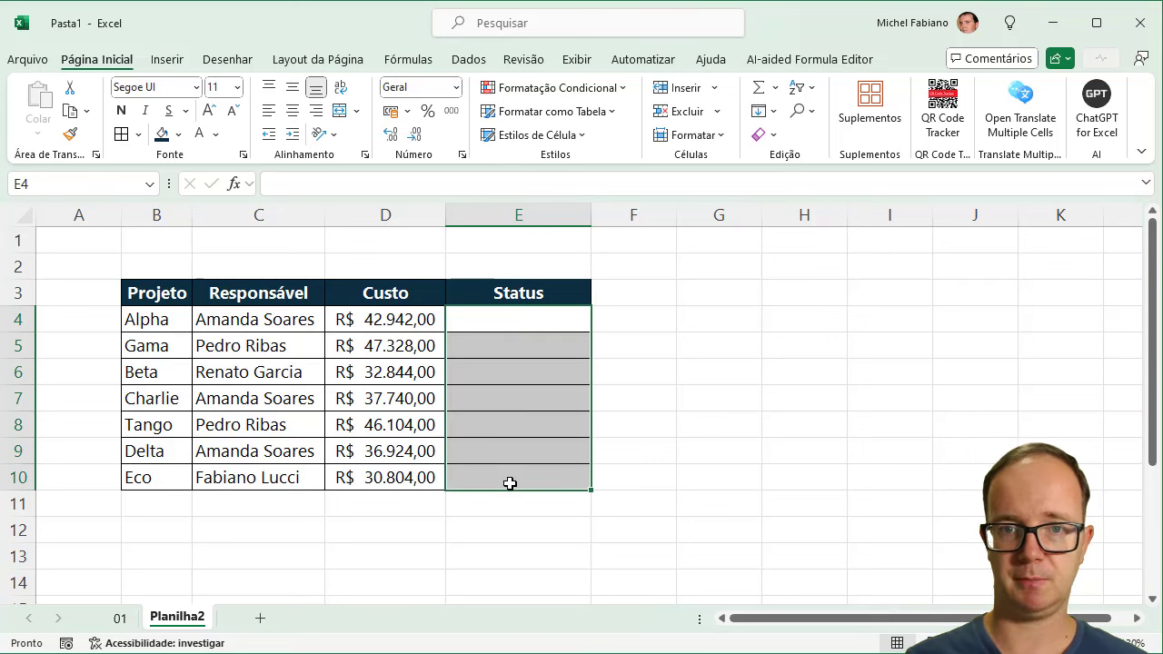
pyautogui.click(469, 60)
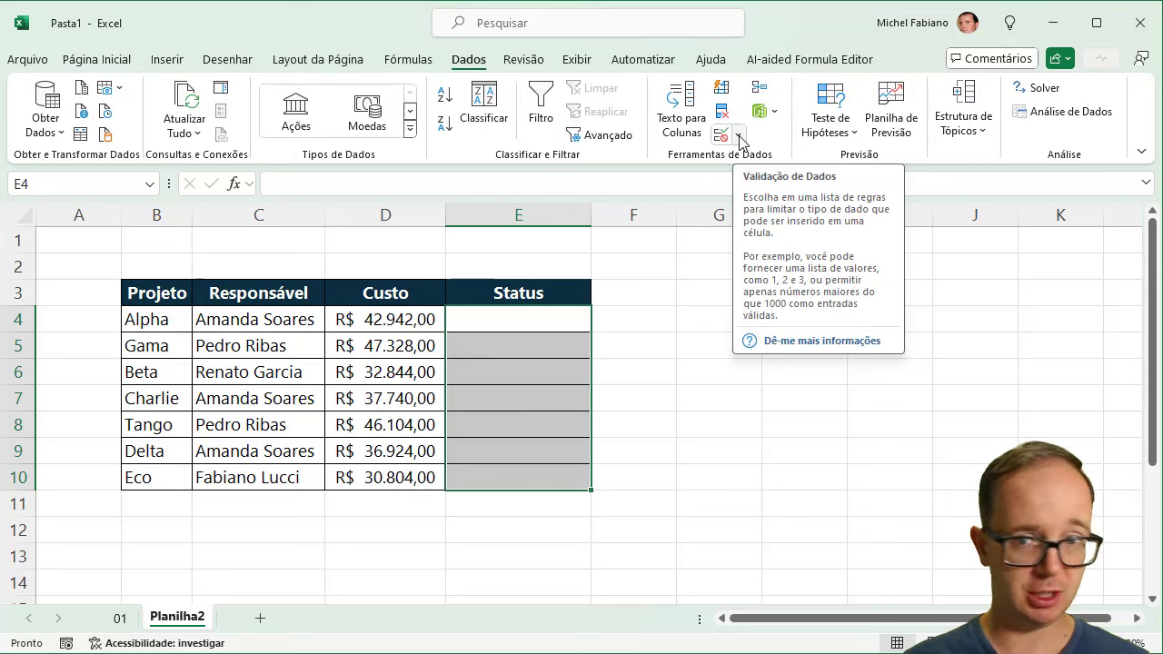
# Add List validation to E4:E10 with source Concluído;Andamento;A Iniciar
pyautogui.click(739, 138)
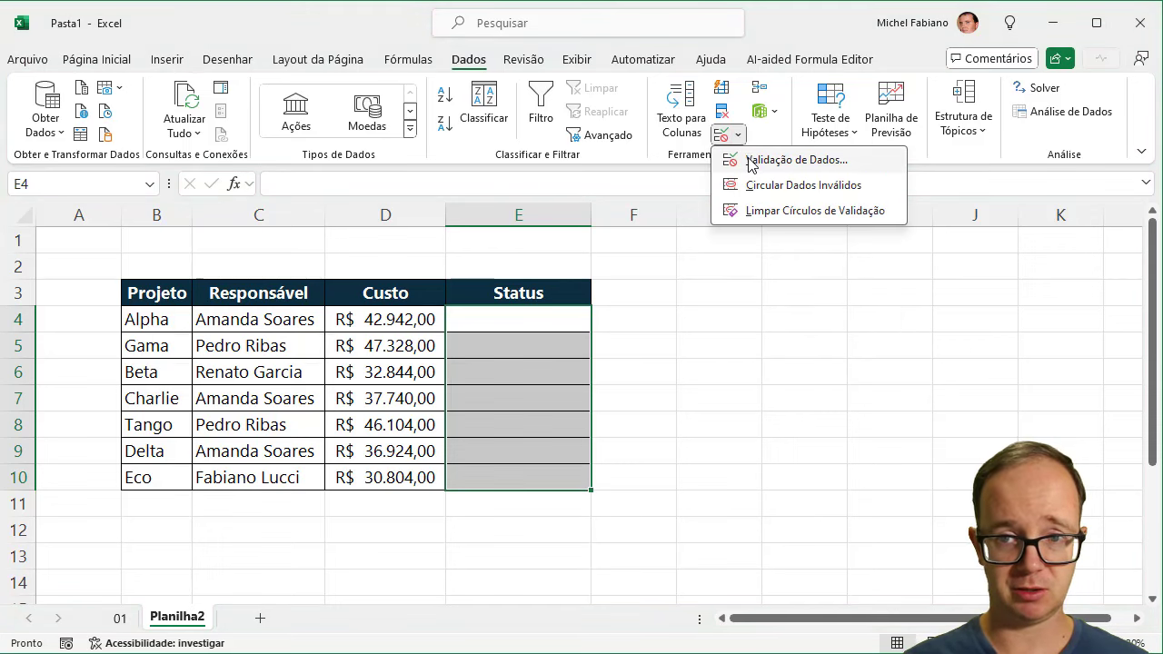
pyautogui.click(748, 159)
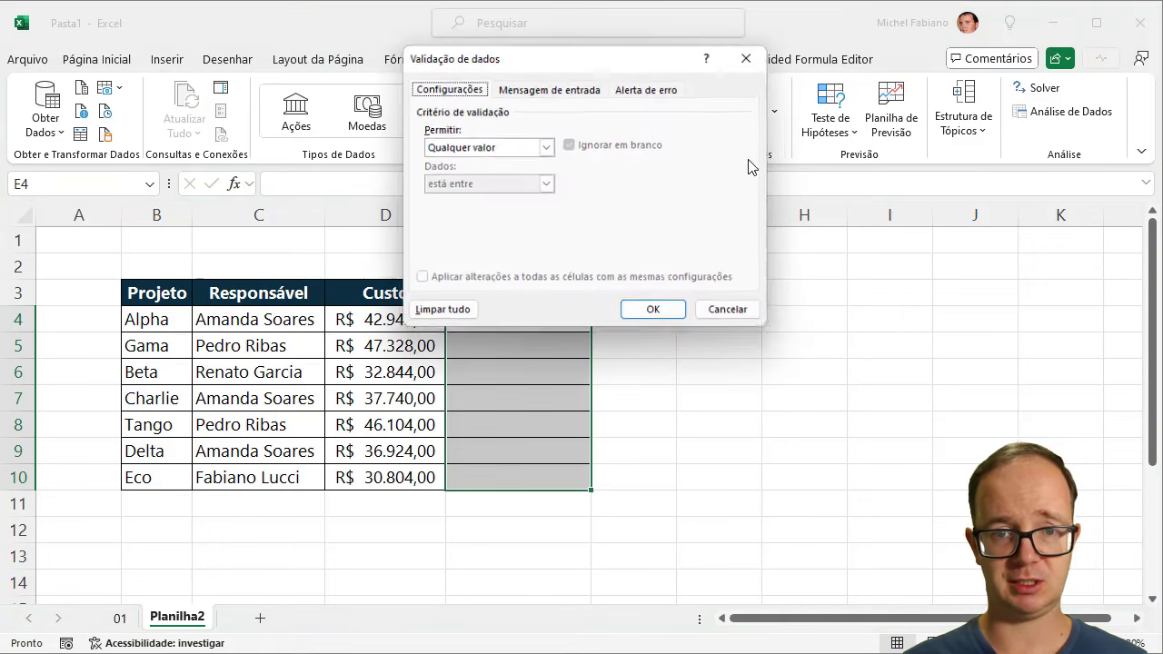
pyautogui.click(546, 147)
pyautogui.click(466, 200)
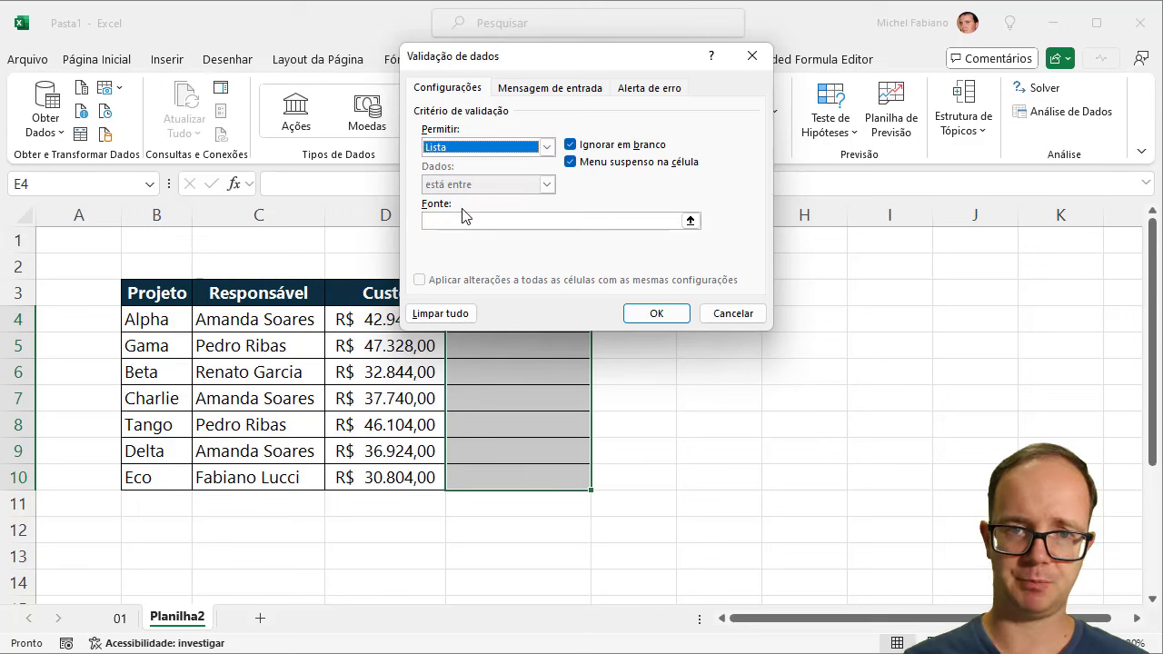
pyautogui.click(452, 222)
pyautogui.write('Concluído;Andamento;A Iniciar;')
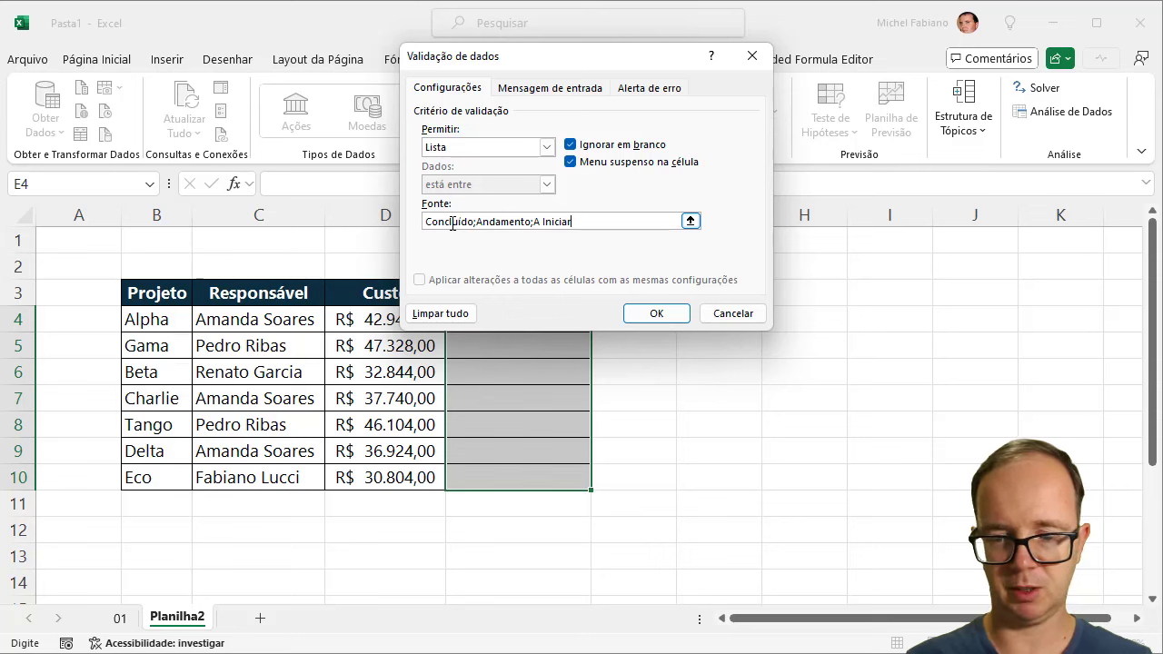
pyautogui.click(658, 315)
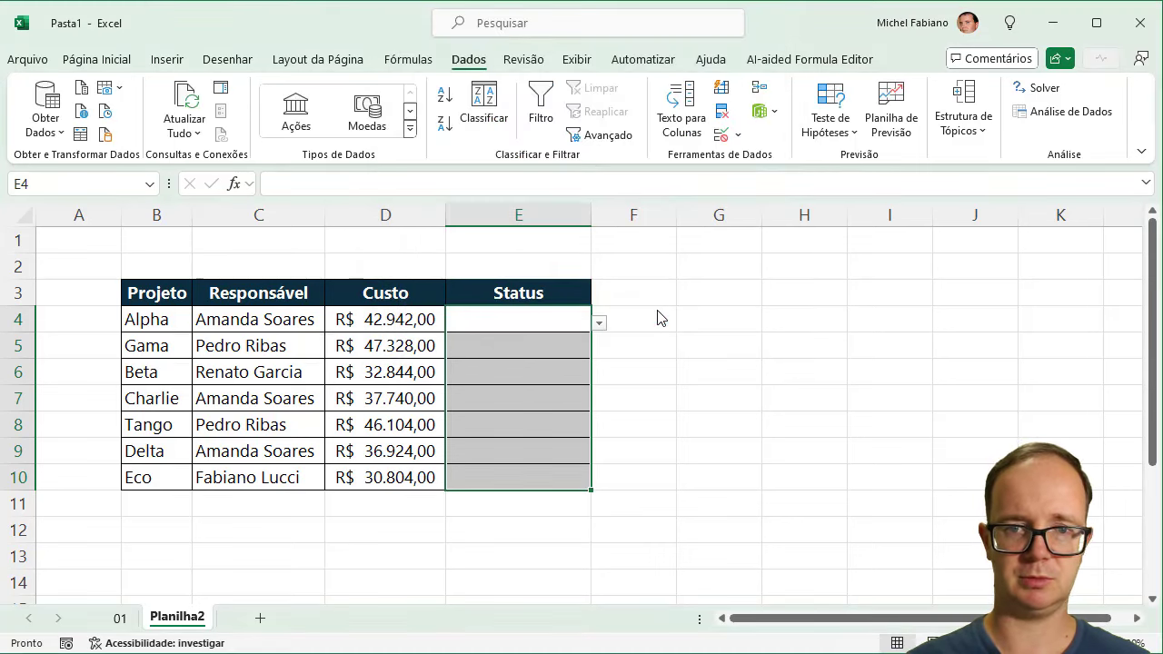
# Set Alpha's and Gama's statuses in E4 and E5 to Concluído
pyautogui.click(599, 323)
pyautogui.click(562, 340)
pyautogui.click(580, 348)
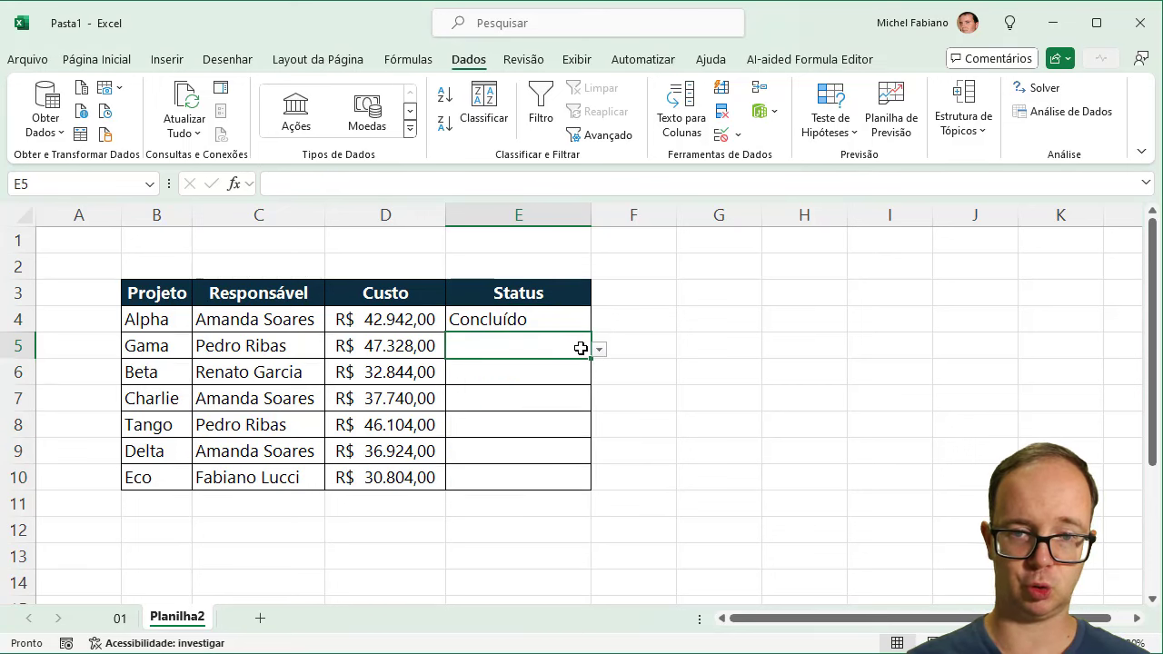
pyautogui.click(599, 349)
pyautogui.click(533, 382)
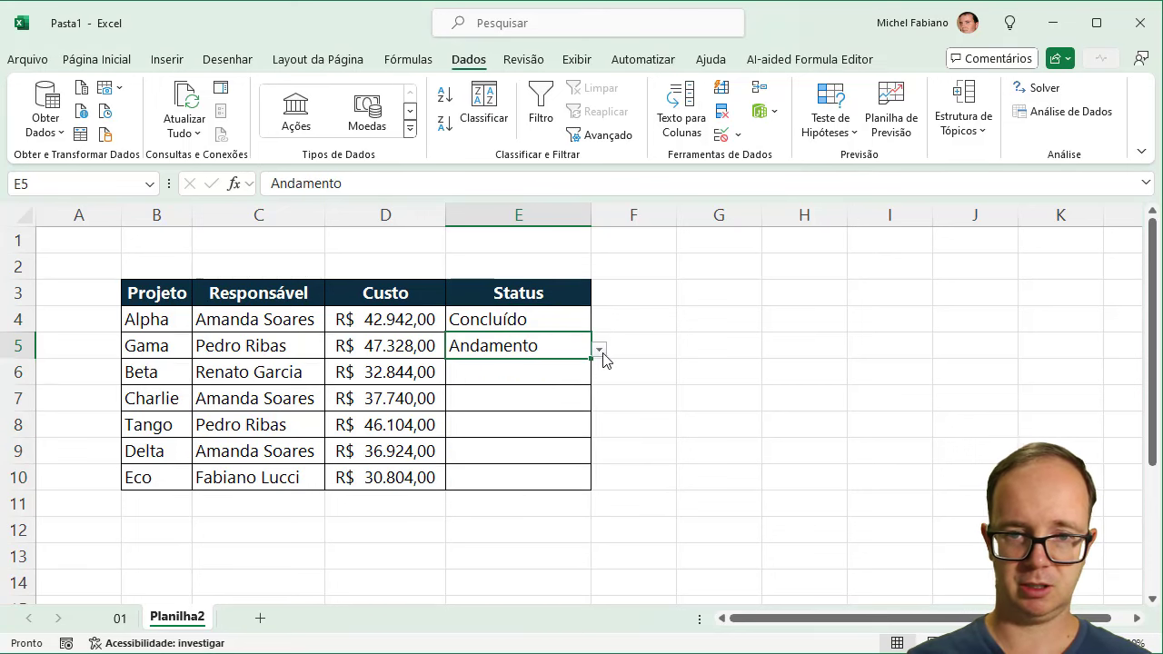
pyautogui.click(599, 349)
pyautogui.click(567, 367)
# Set Beta's status to A Iniciar and Charlie's to Andamento in E6 and E7
pyautogui.click(560, 381)
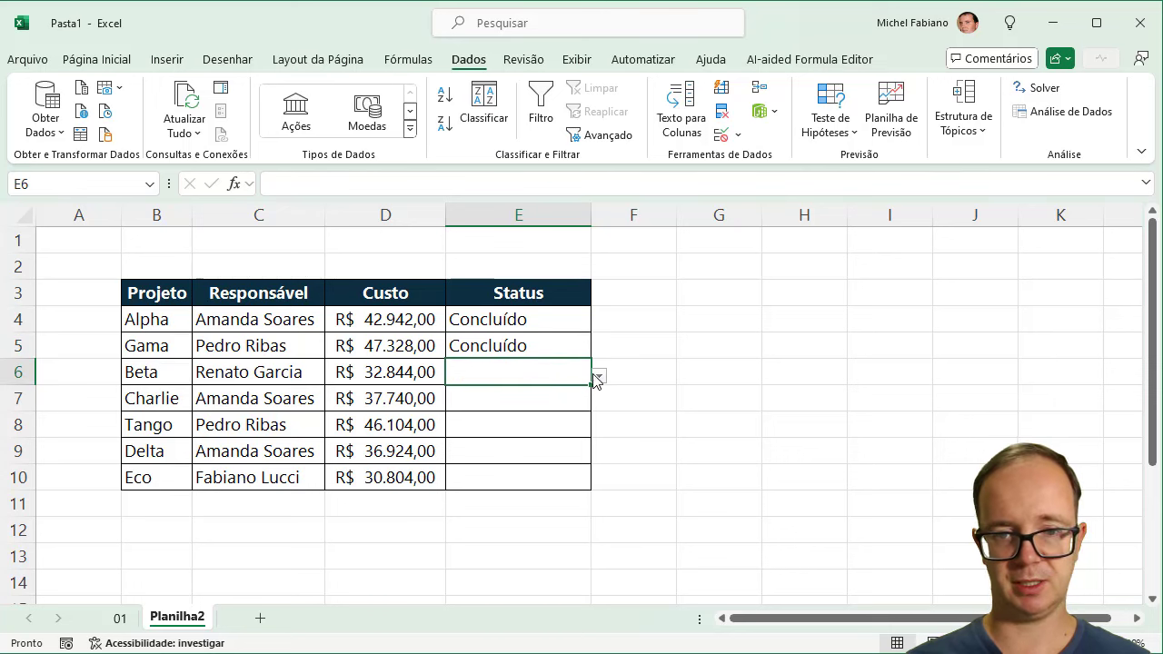
pyautogui.click(599, 376)
pyautogui.click(496, 426)
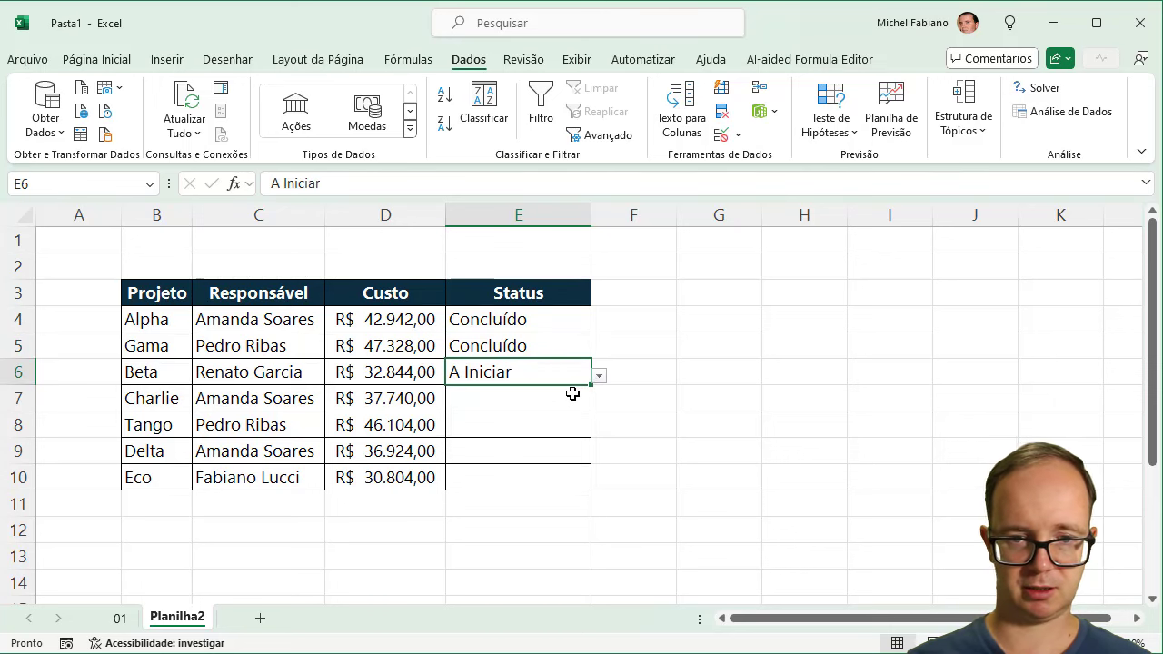
pyautogui.click(573, 395)
pyautogui.click(599, 403)
pyautogui.click(536, 436)
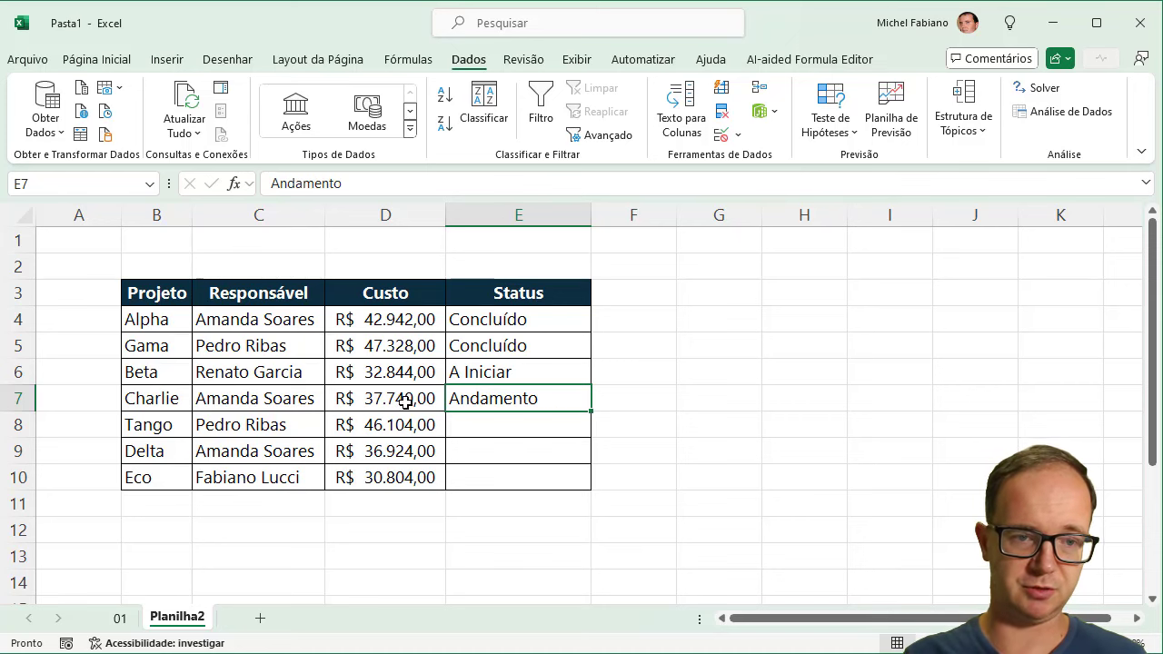
# Select project rows B4:E10 and open Formatação Condicional on Página Inicial
pyautogui.moveTo(178, 325); pyautogui.dragTo(516, 471)
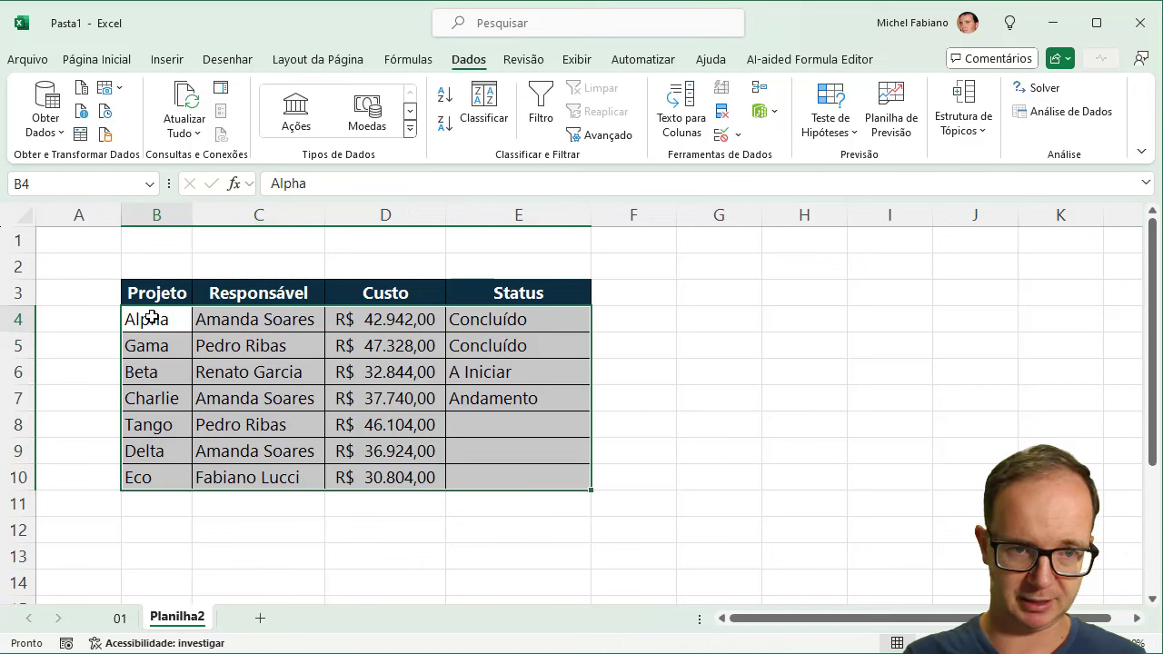
pyautogui.moveTo(155, 318)
pyautogui.mouseDown()
pyautogui.moveTo(397, 399)
pyautogui.moveTo(506, 483)
pyautogui.mouseUp()
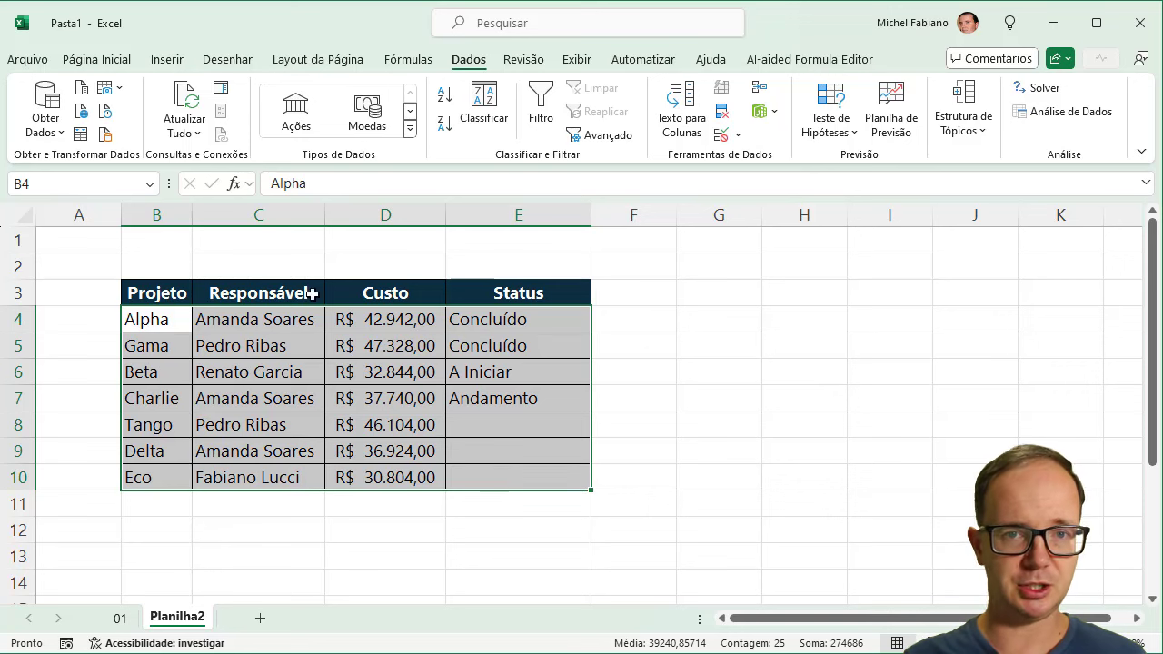
pyautogui.click(115, 62)
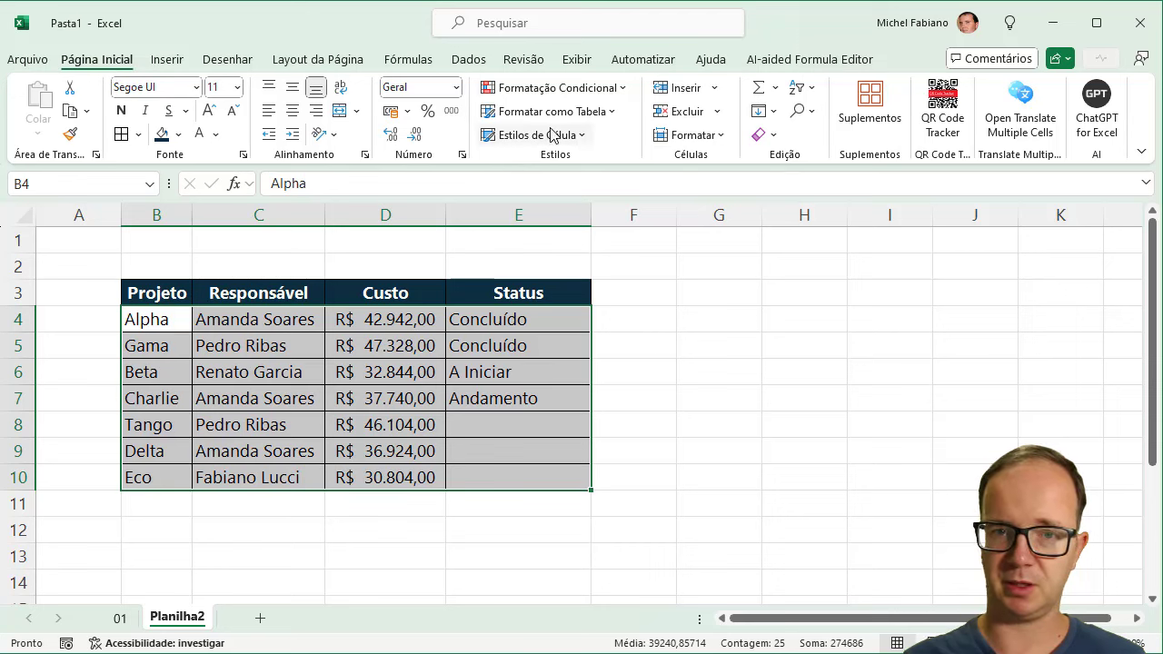
pyautogui.click(556, 87)
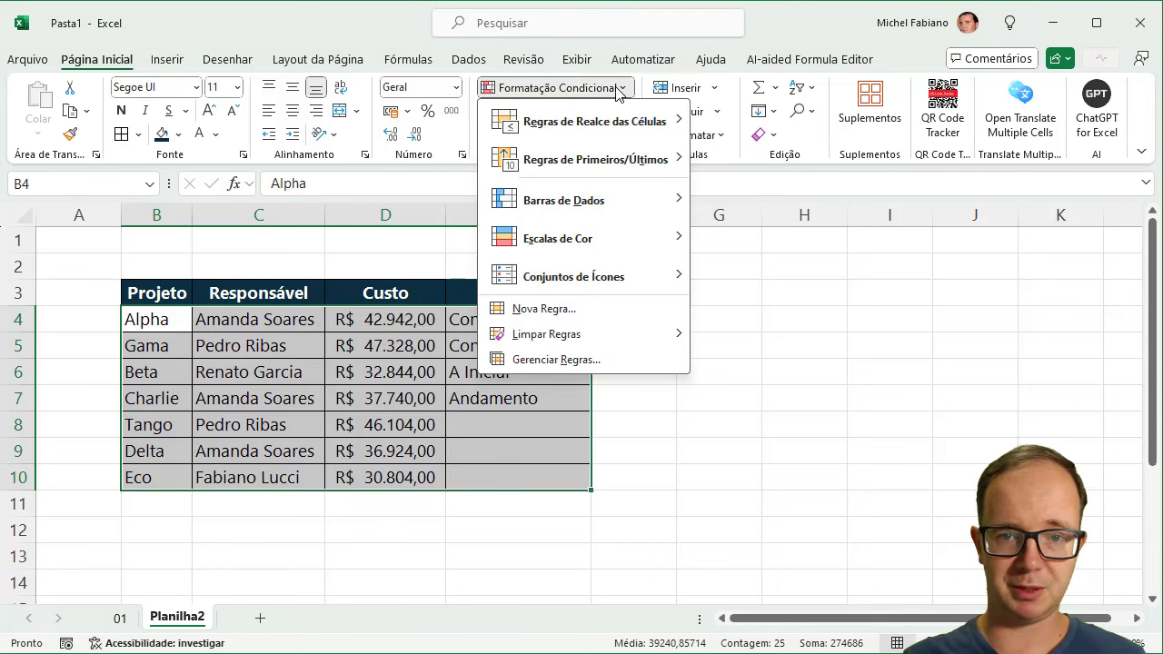
# Draft a formula-based Nova Regra with the condition =$E4="Concluido"
pyautogui.click(546, 313)
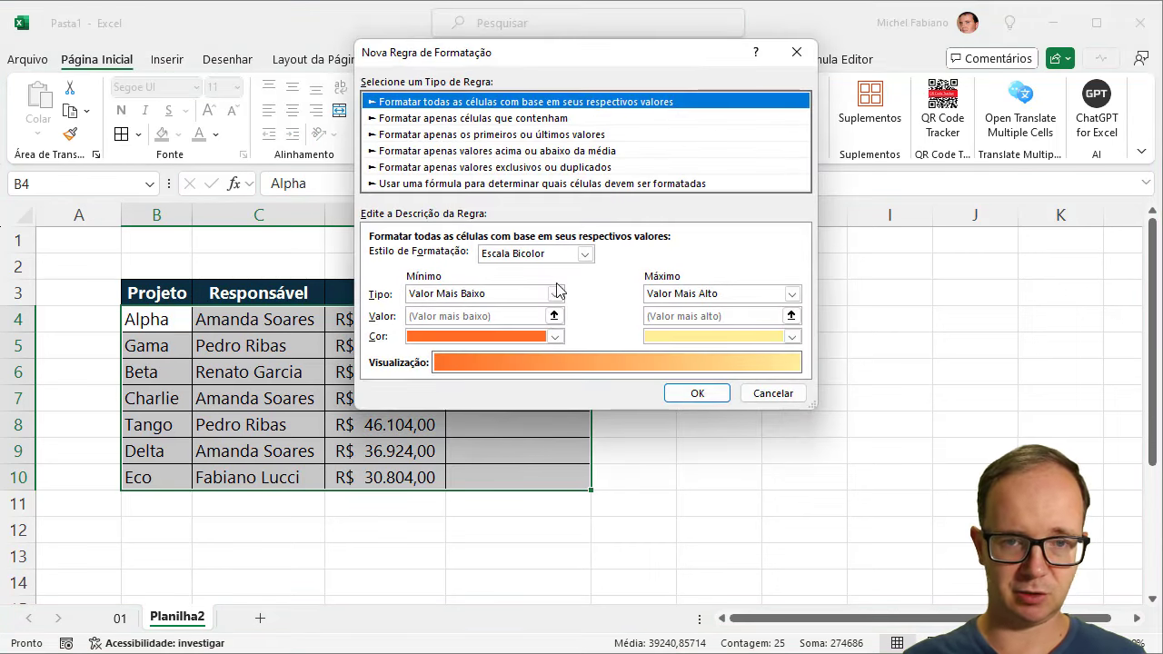
pyautogui.click(574, 185)
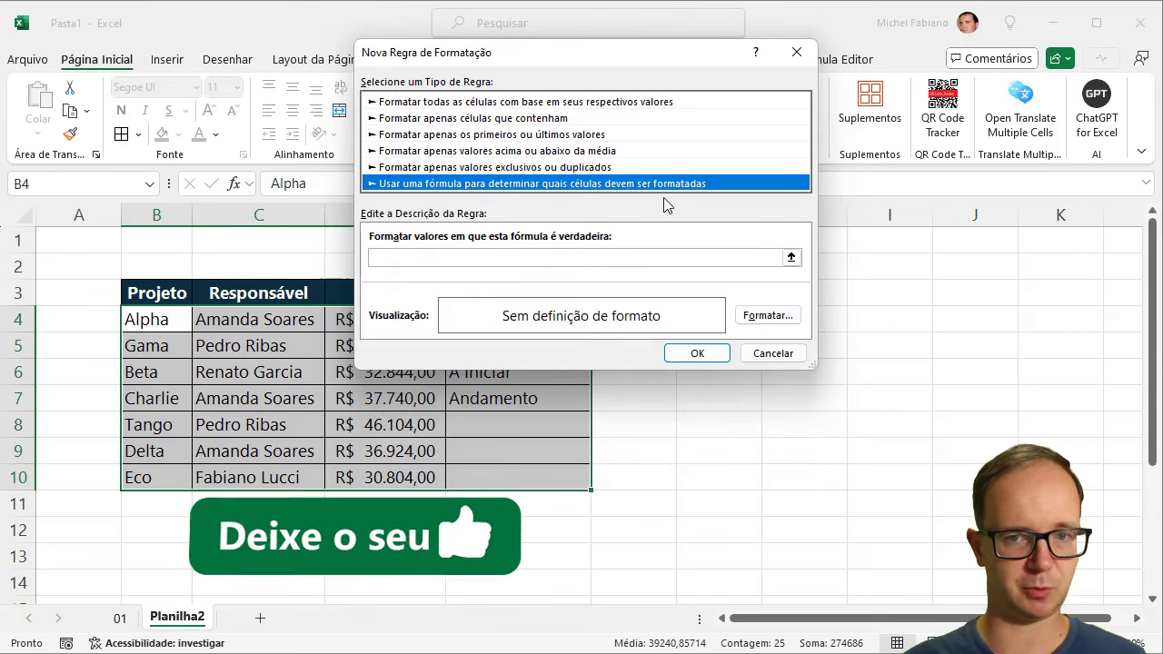
pyautogui.moveTo(660, 59); pyautogui.dragTo(940, 46)
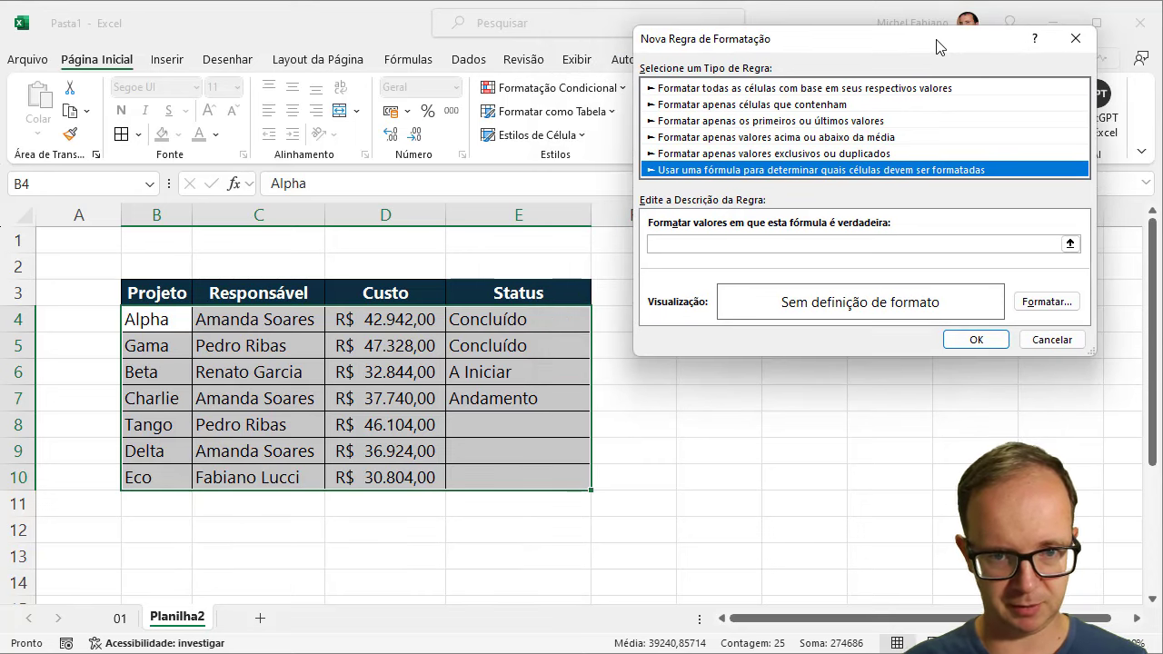
pyautogui.click(680, 246)
pyautogui.click(681, 246)
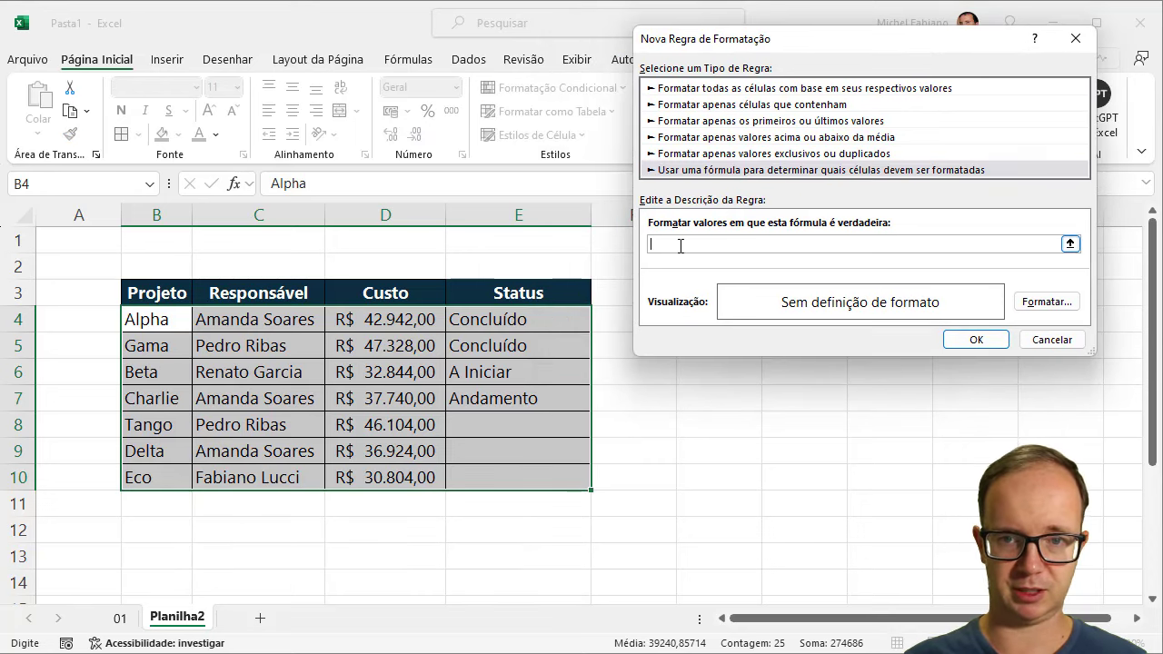
pyautogui.click(502, 323)
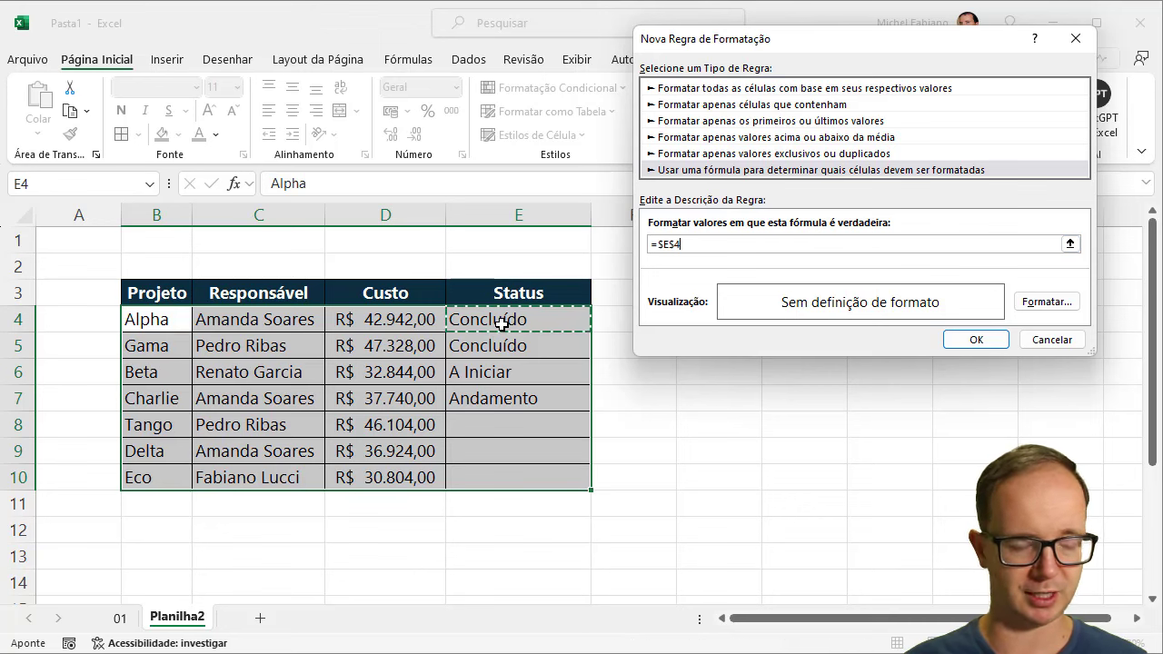
pyautogui.press('F4')
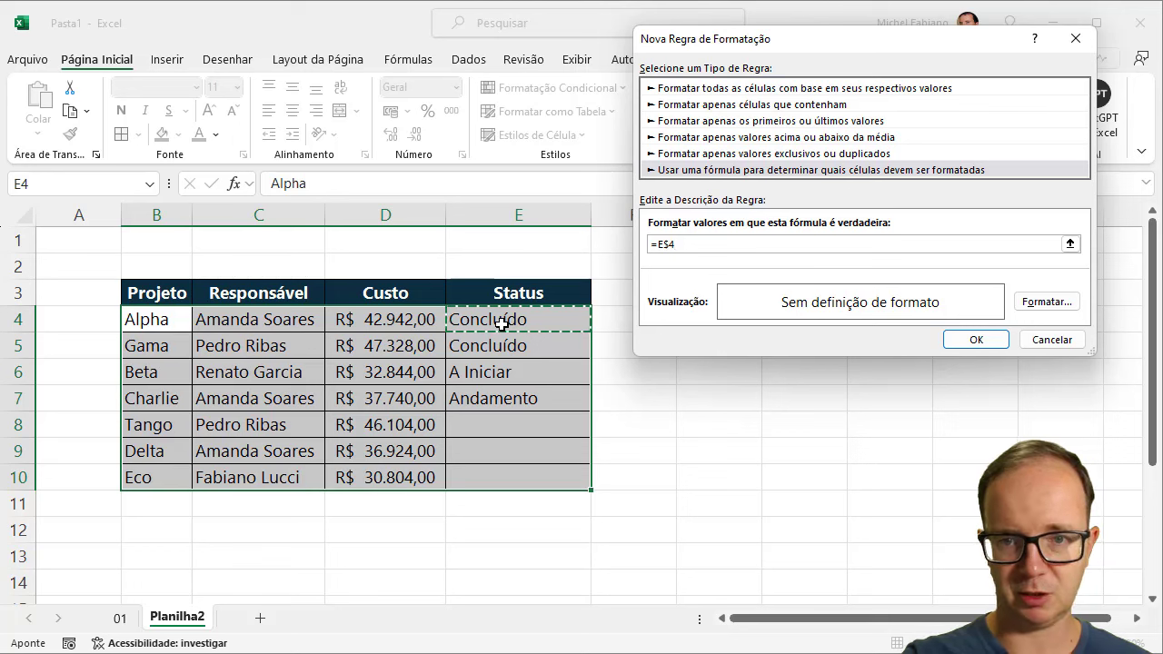
pyautogui.press('F4')
pyautogui.write('="Conc')
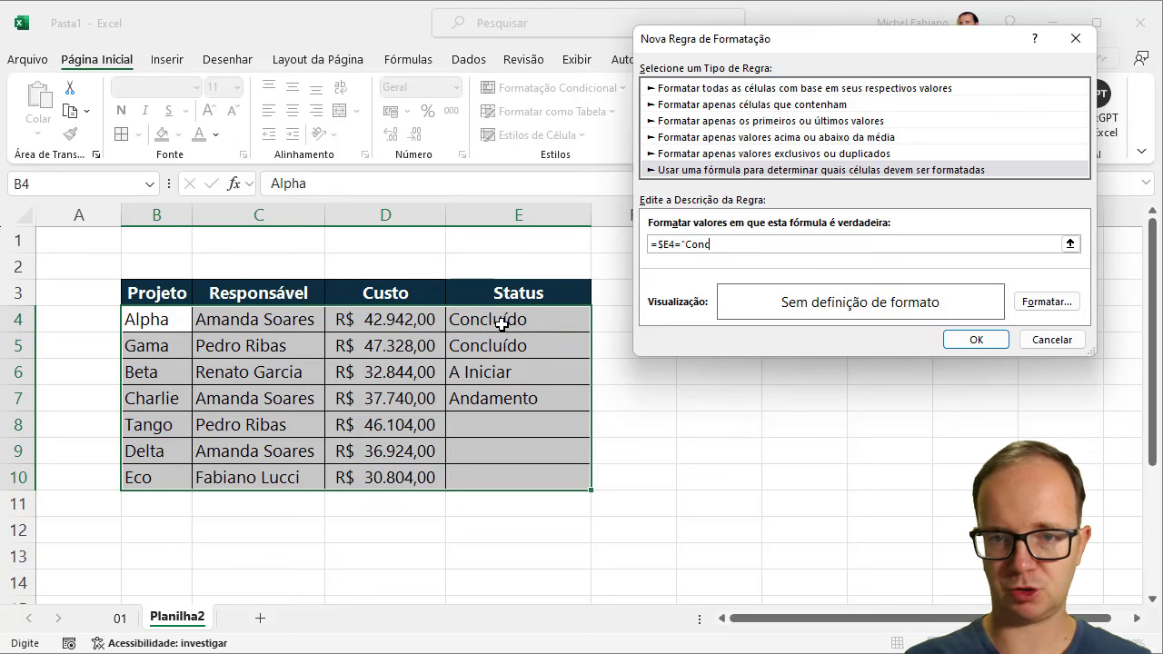
pyautogui.write('lu')
pyautogui.write('i')
pyautogui.write('do')
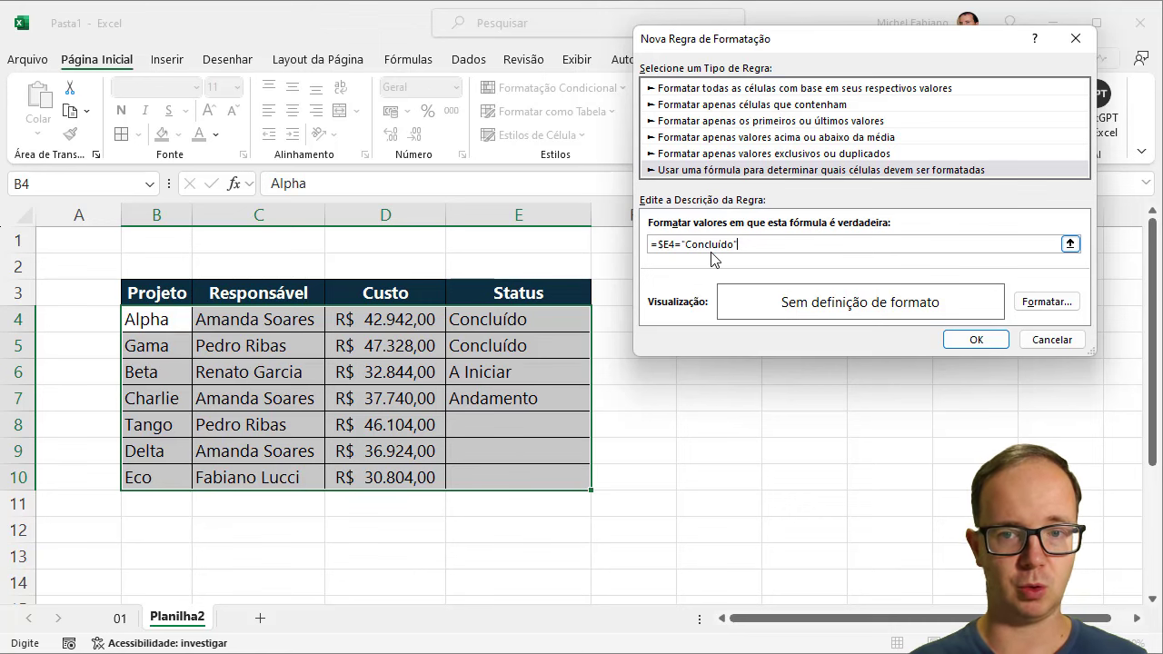
pyautogui.click(1062, 307)
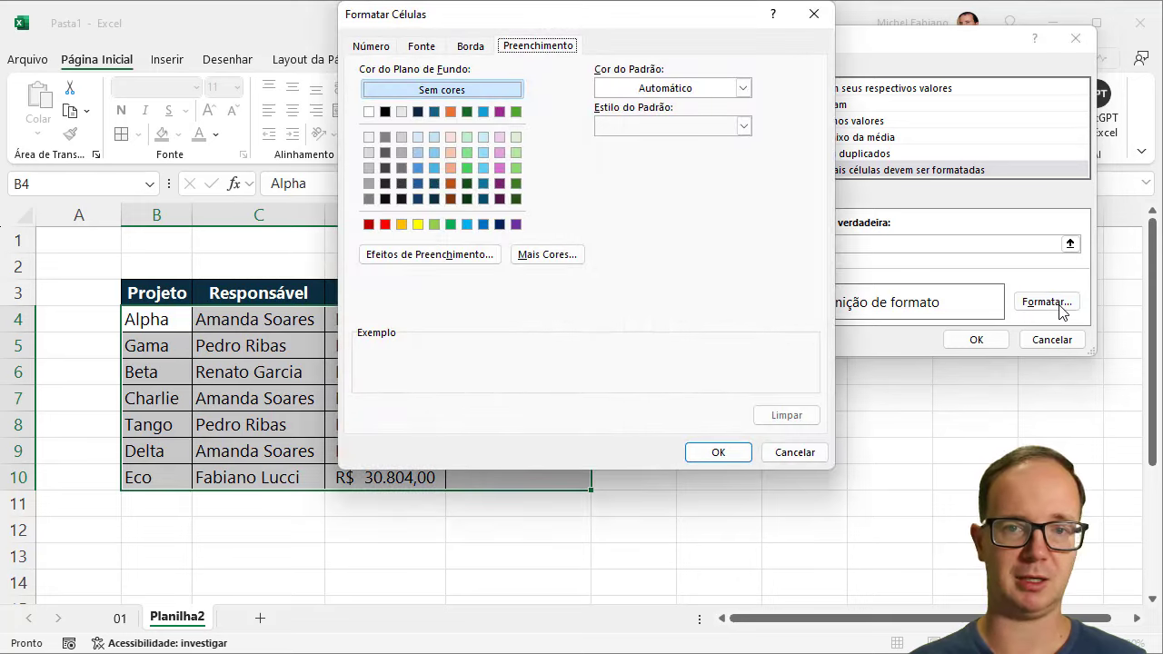
# Give the rule a light green fill from Mais Cores
pyautogui.click(545, 257)
pyautogui.click(544, 186)
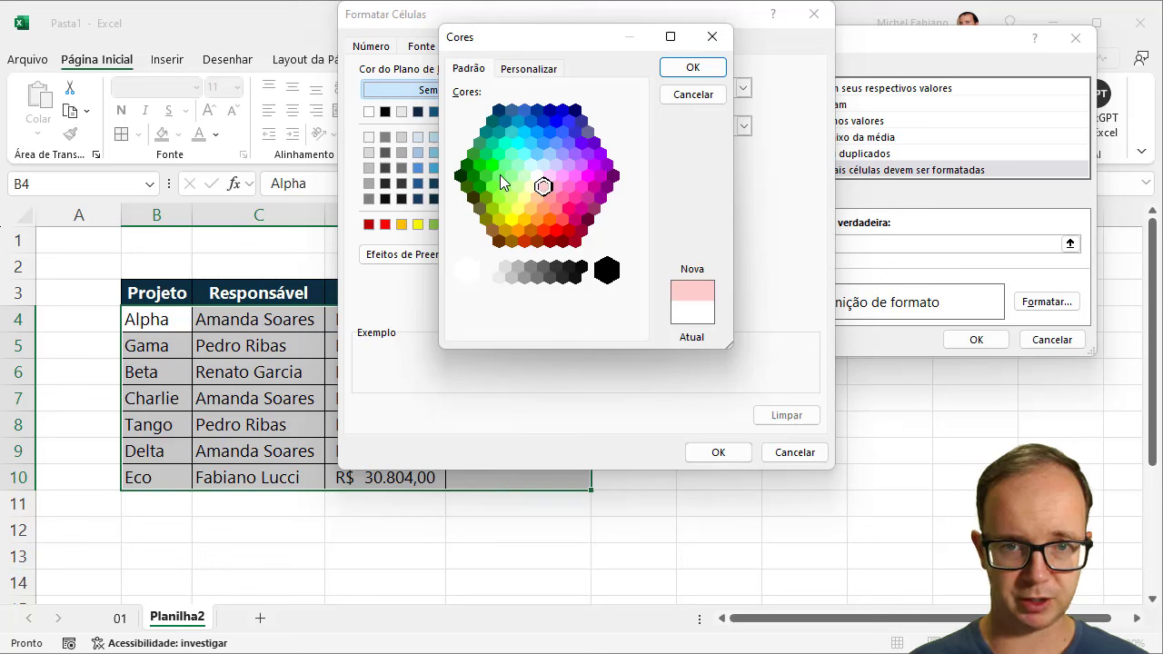
pyautogui.click(499, 177)
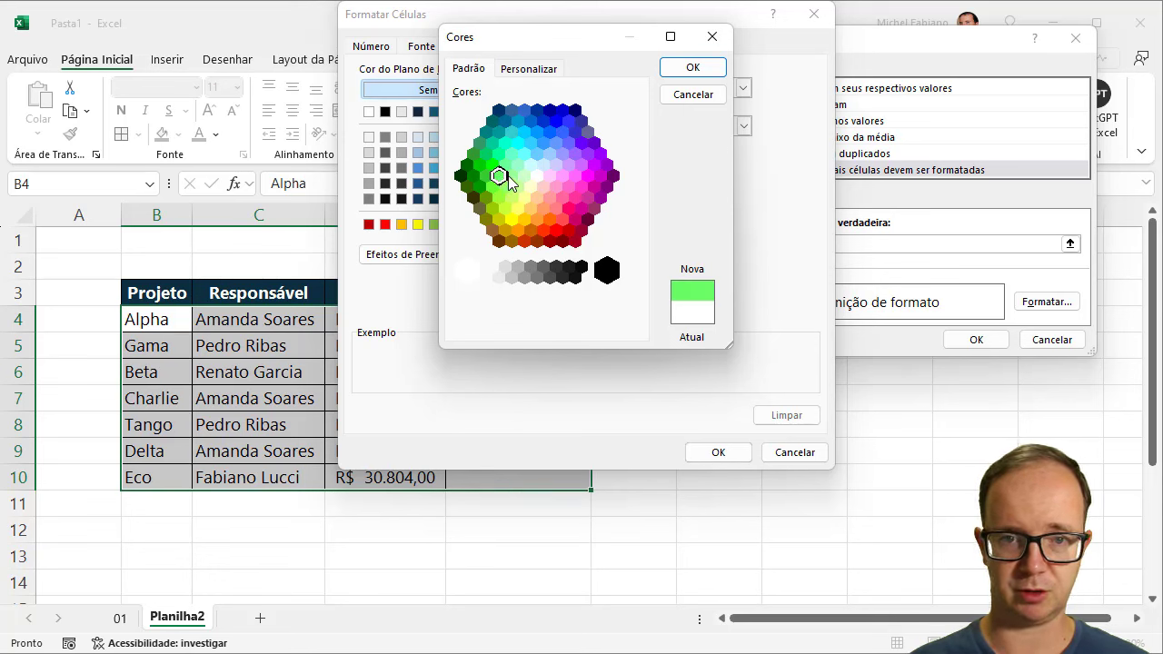
pyautogui.click(681, 70)
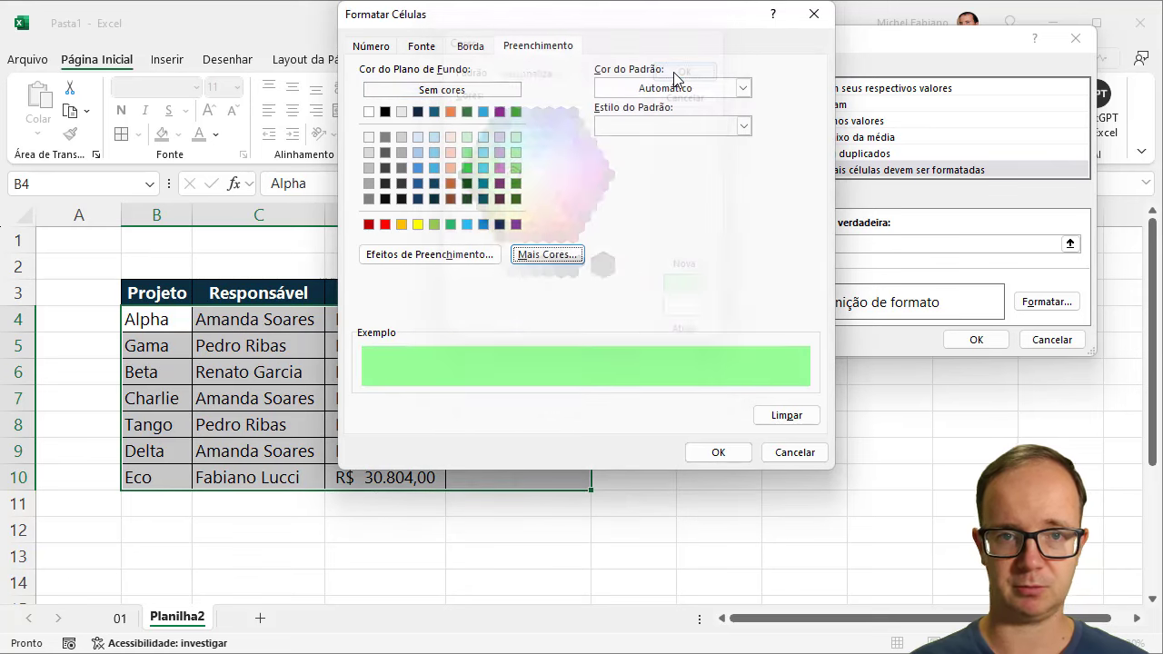
# Make the rule's font bold dark green and apply the Concluído rule
pyautogui.click(418, 47)
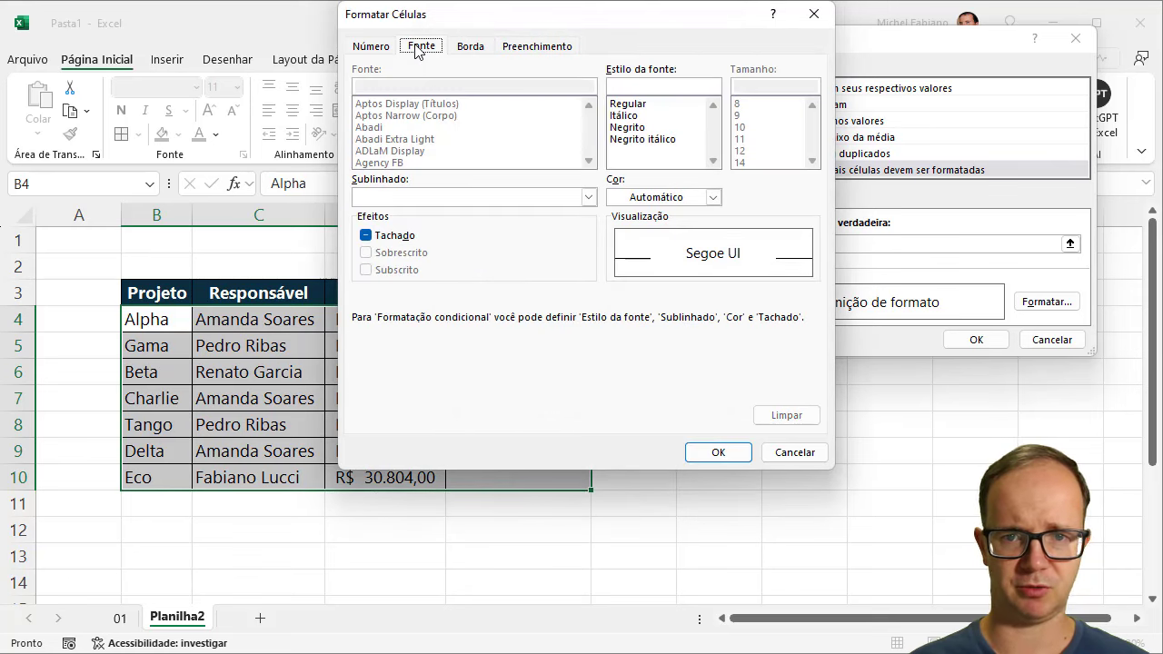
pyautogui.click(713, 198)
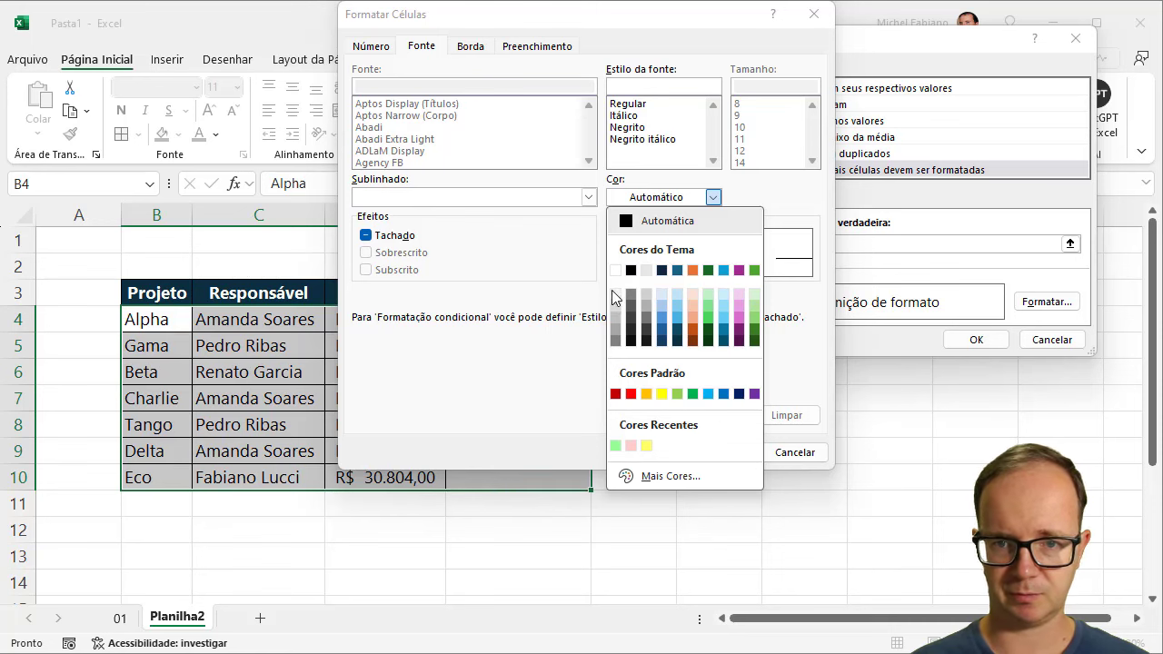
pyautogui.press('Escape')
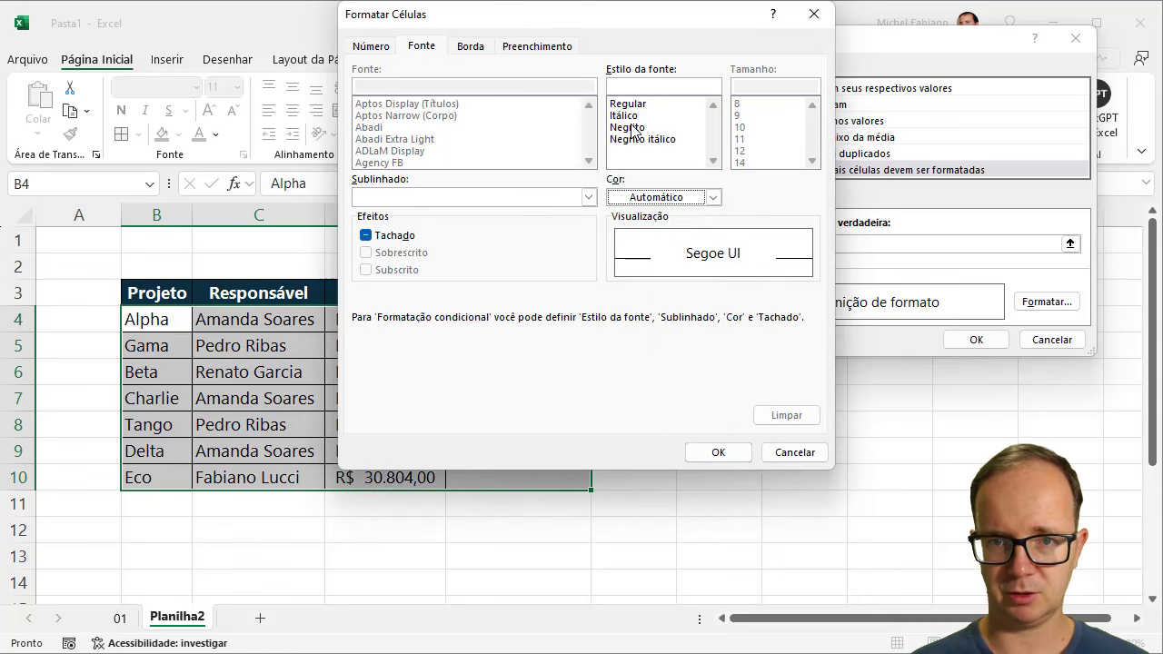
pyautogui.click(634, 128)
pyautogui.click(713, 198)
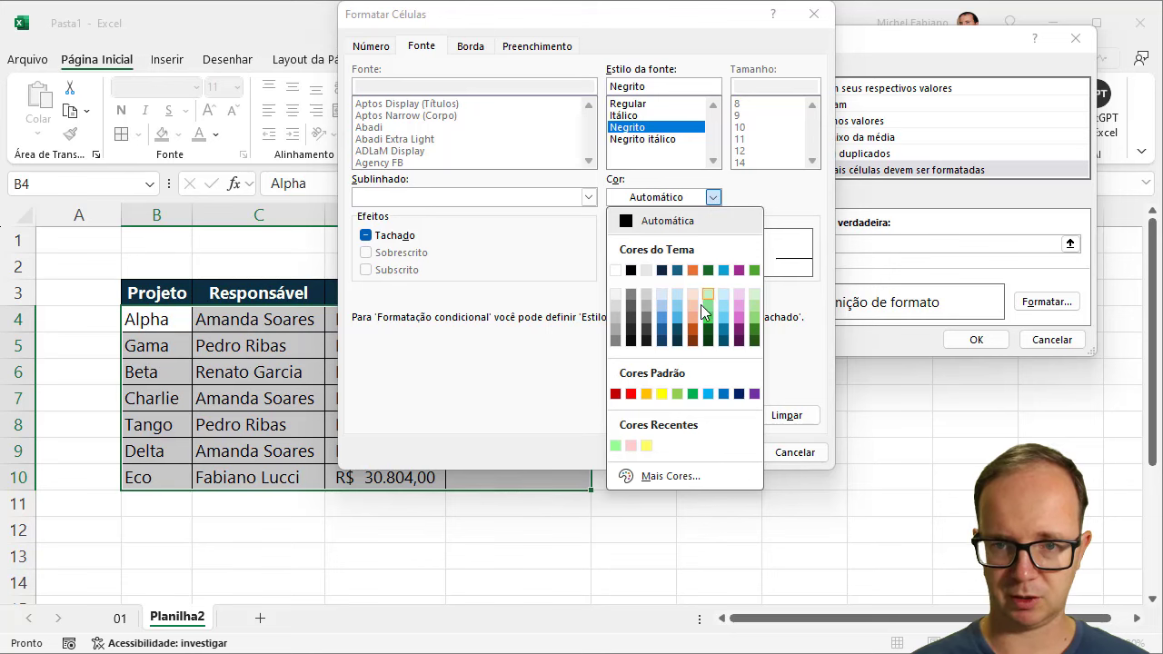
pyautogui.click(708, 335)
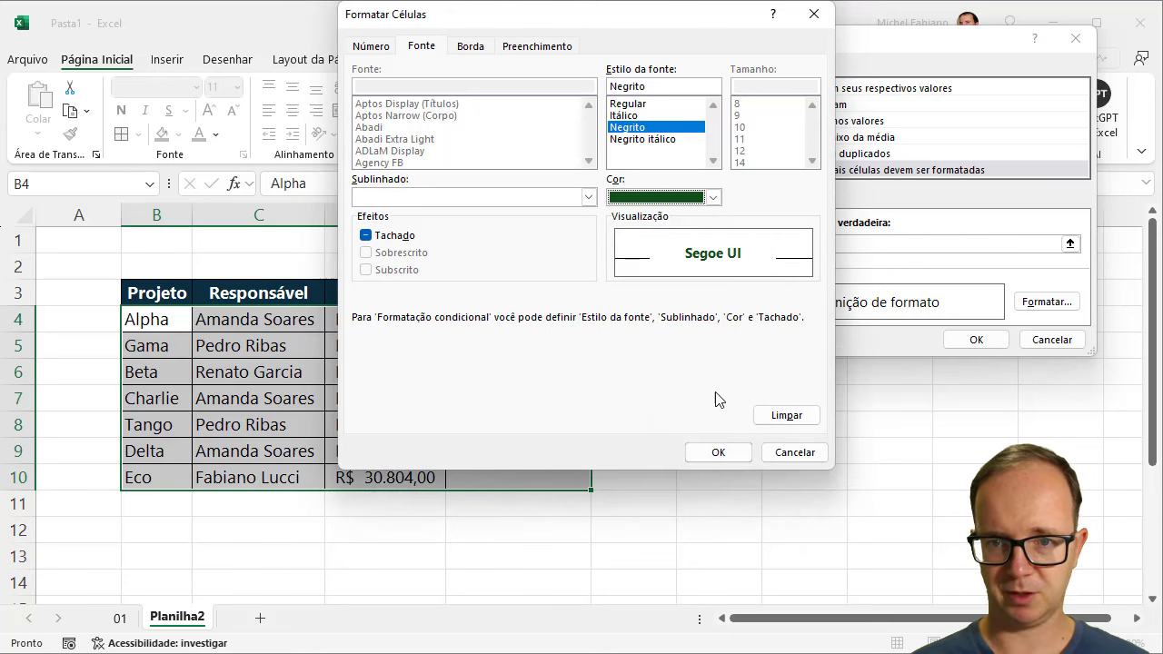
pyautogui.click(718, 451)
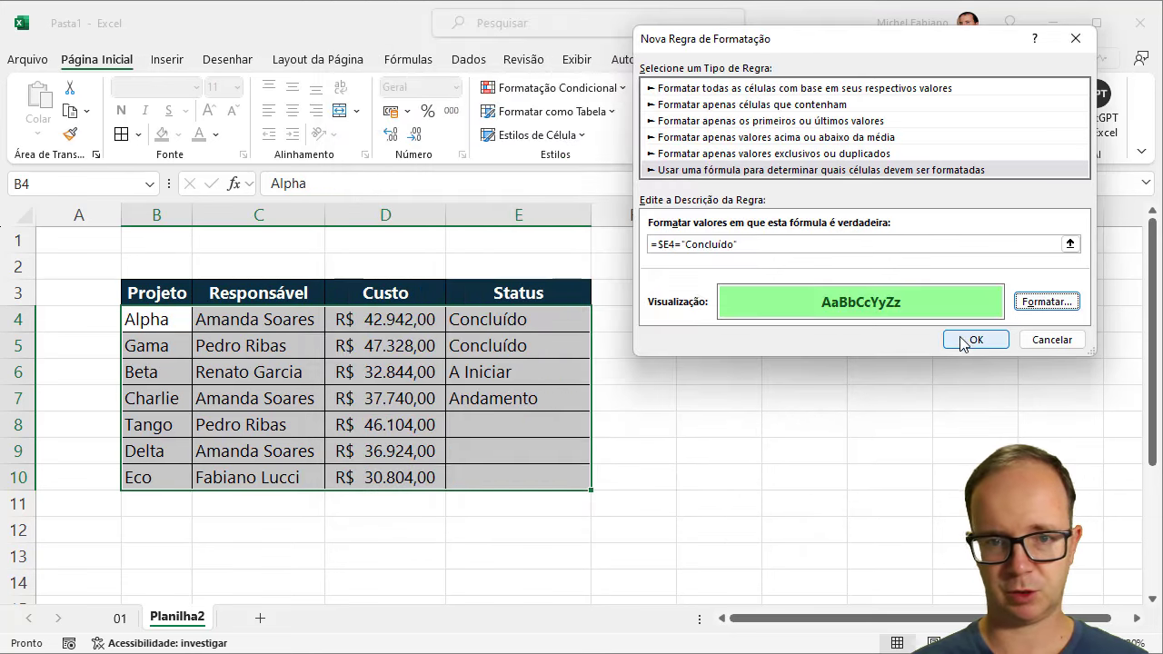
pyautogui.click(964, 342)
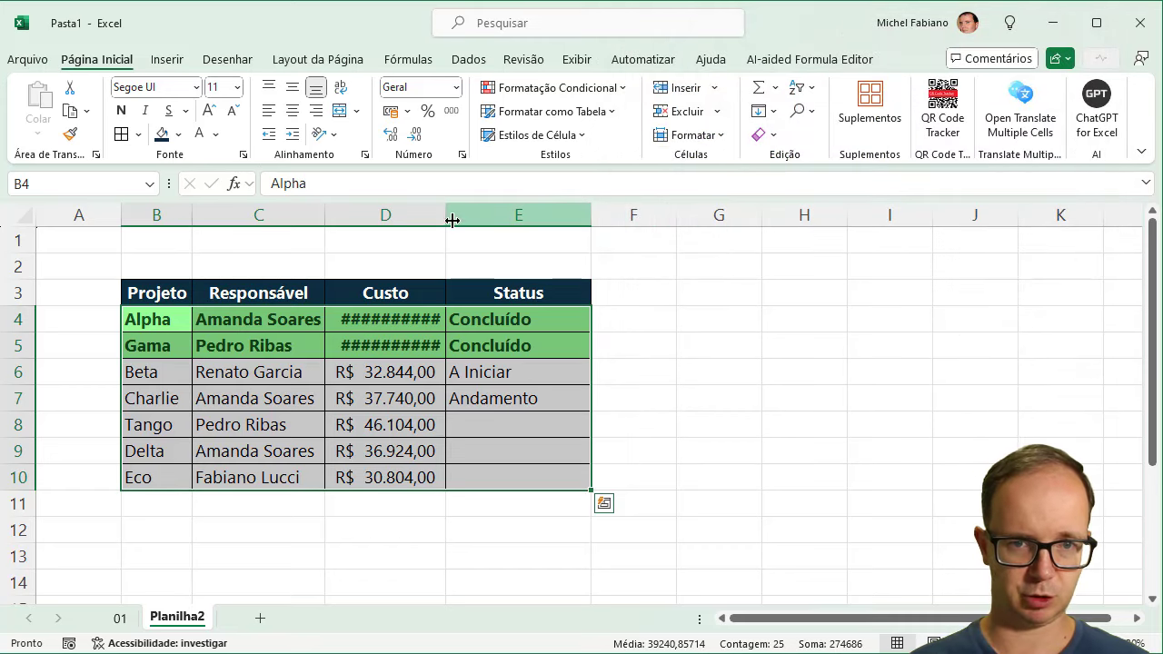
# Autofit column D and set Beta's status to Concluído
pyautogui.doubleClick(452, 220)
pyautogui.click(567, 314)
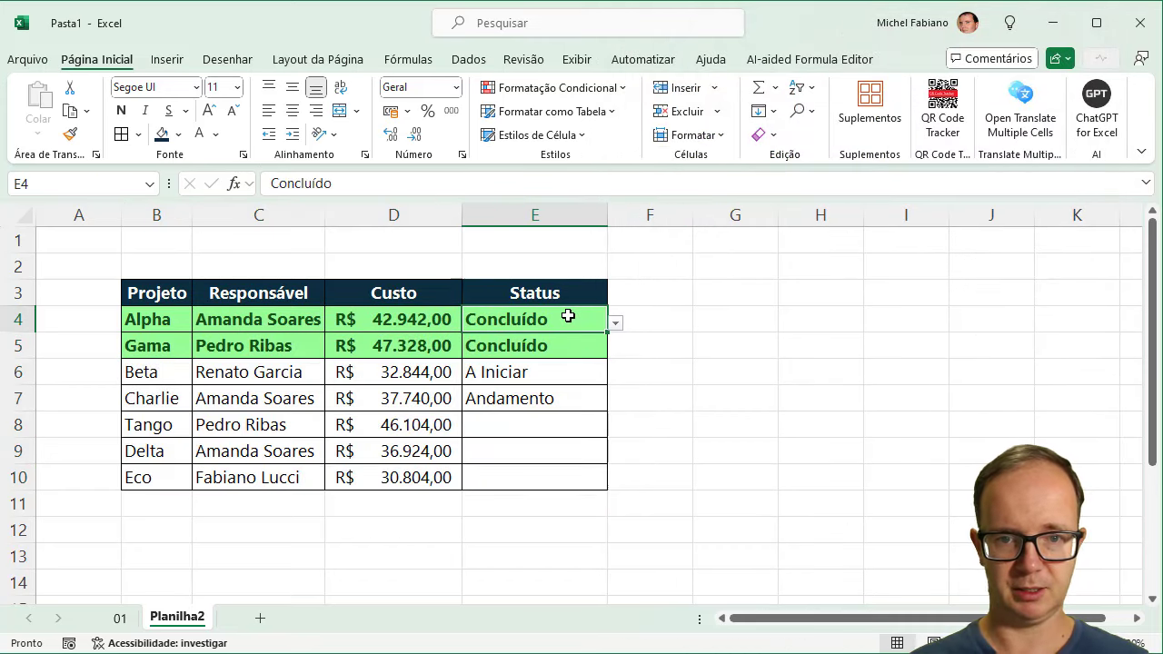
pyautogui.click(578, 372)
pyautogui.click(617, 377)
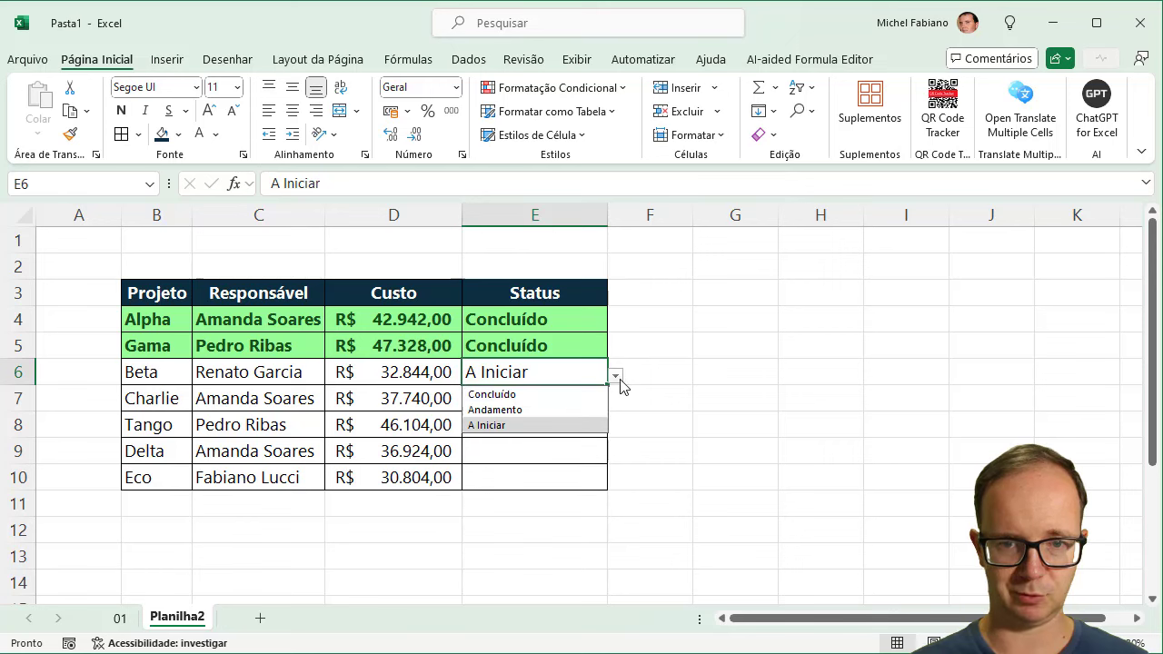
pyautogui.click(573, 397)
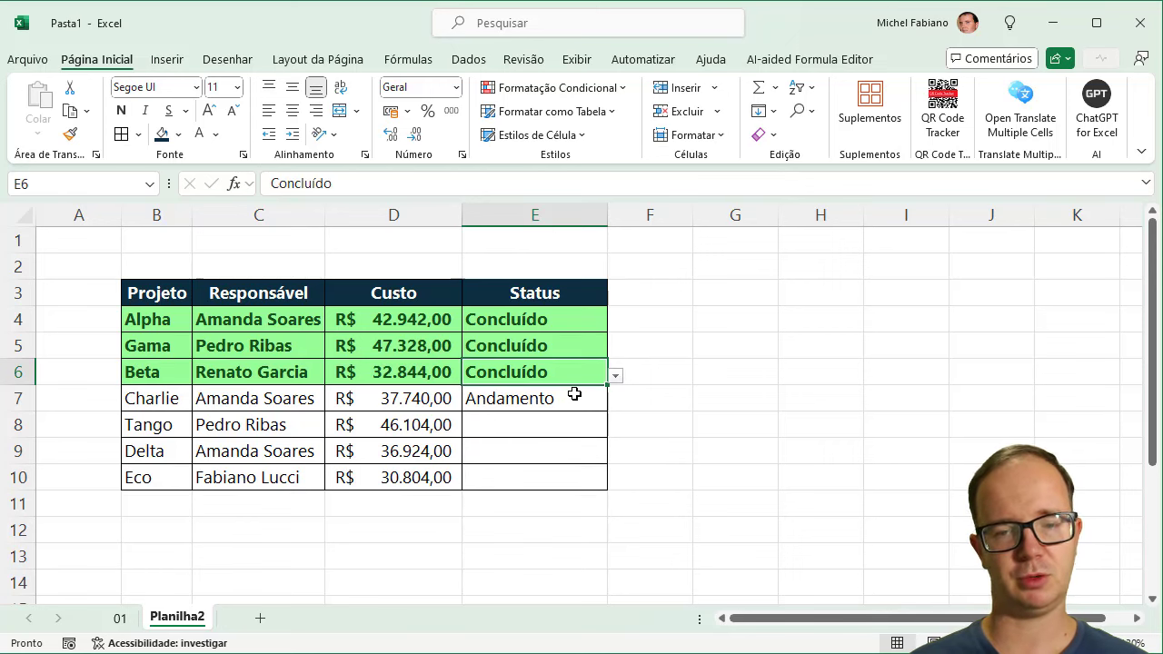
# Set Charlie's status to Concluído and Alpha's to Andamento
pyautogui.click(590, 400)
pyautogui.click(616, 402)
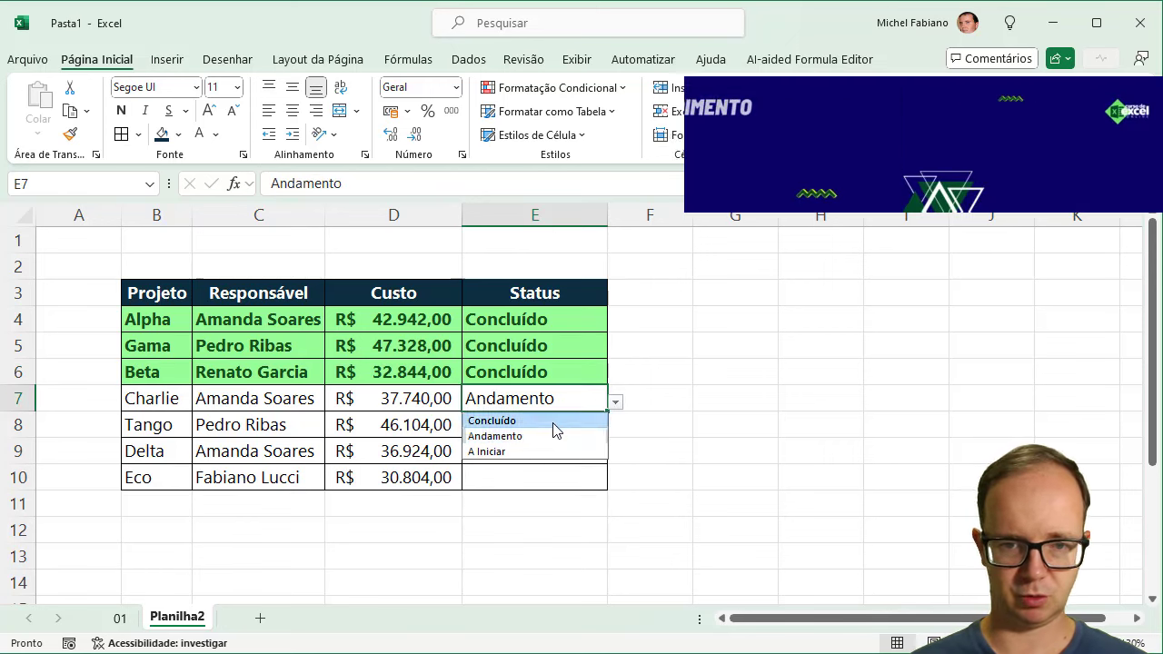
pyautogui.click(557, 423)
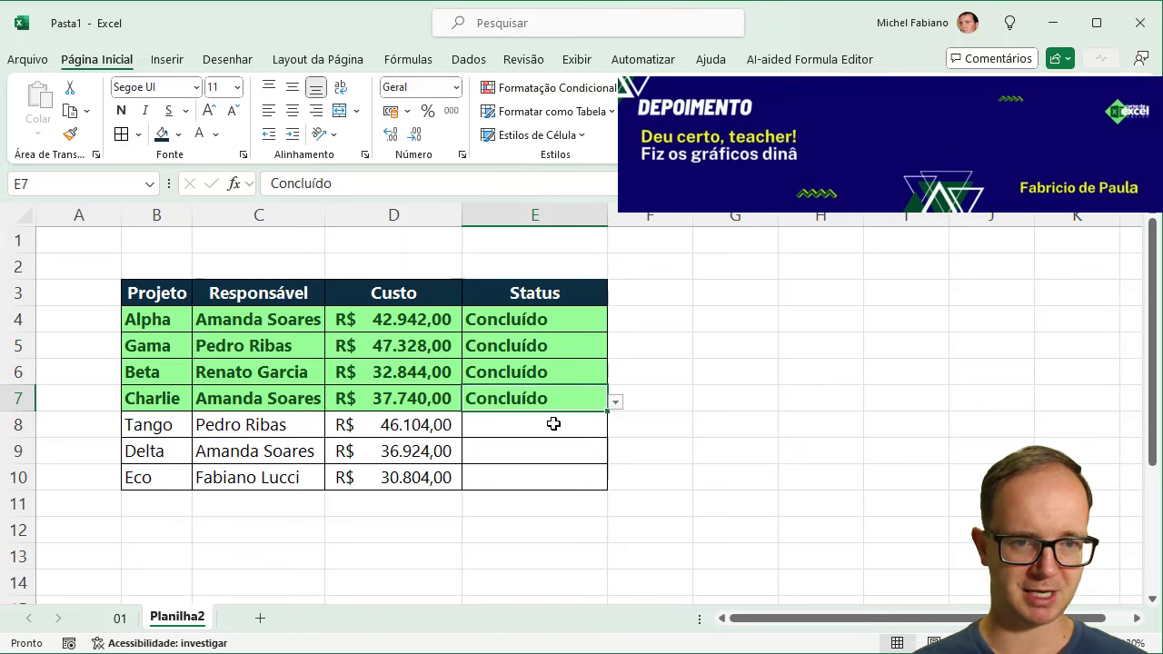
pyautogui.click(595, 322)
pyautogui.click(616, 327)
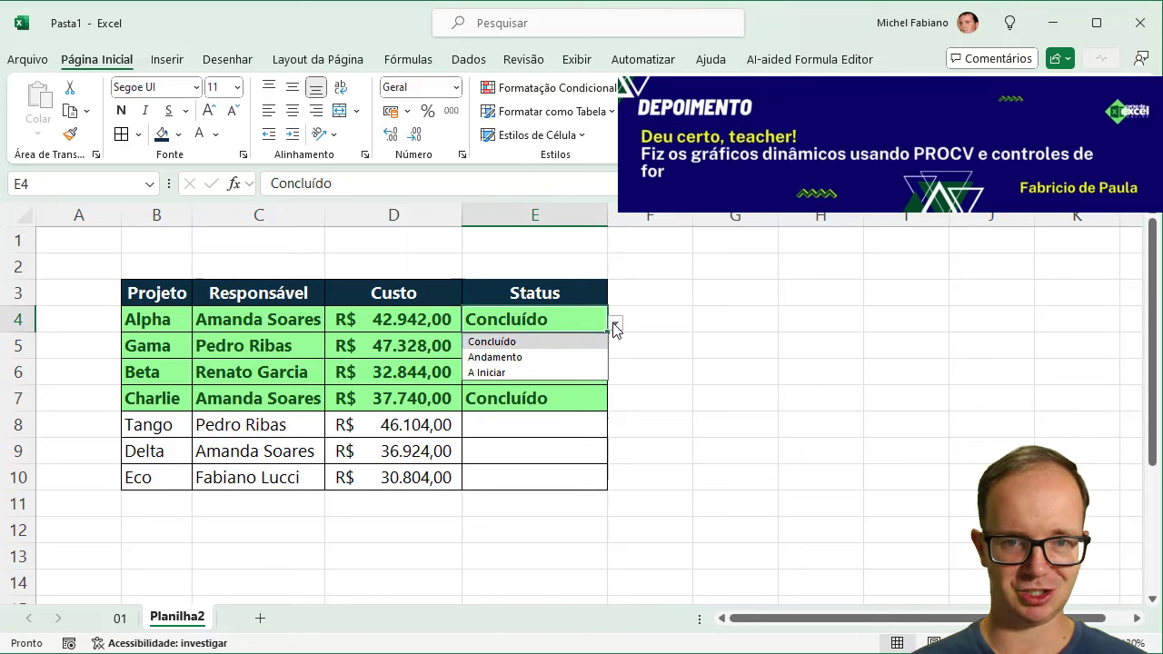
pyautogui.click(551, 358)
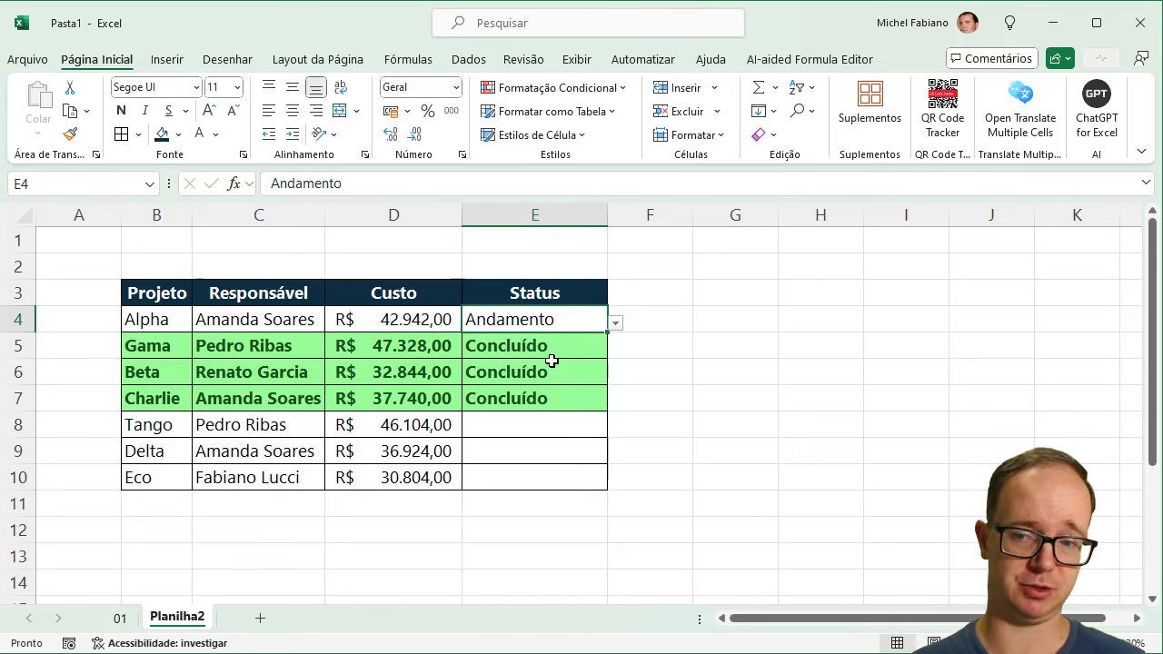
# In Gerenciar Regras, duplicate the Concluído rule and open the copy for editing
pyautogui.click(621, 91)
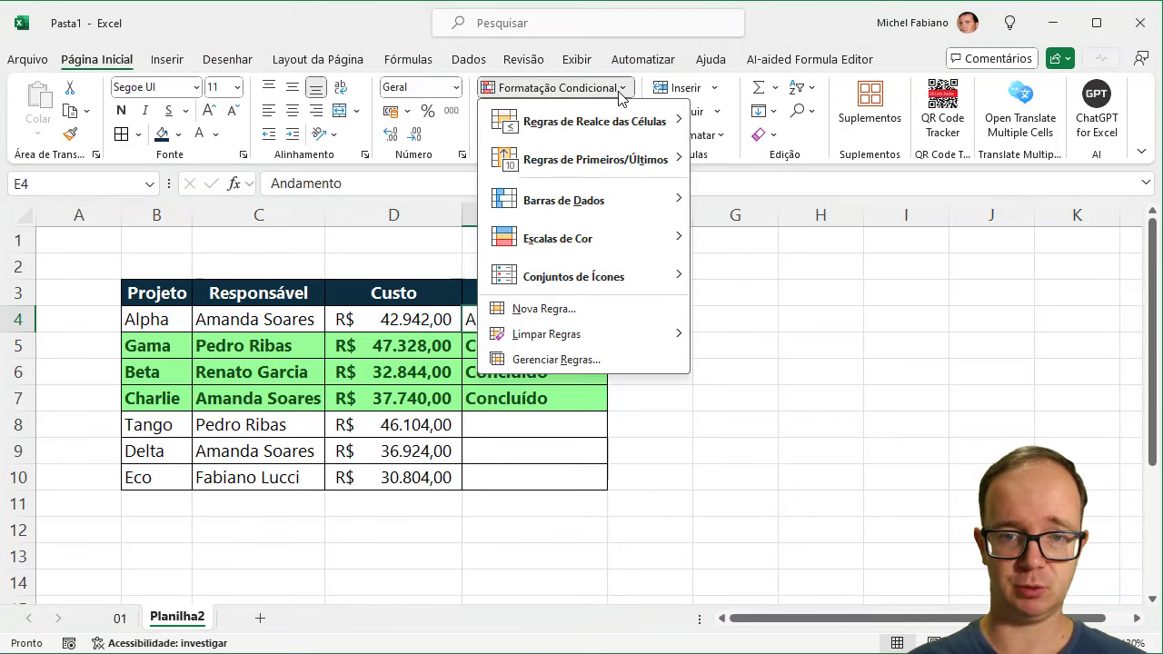
pyautogui.click(548, 361)
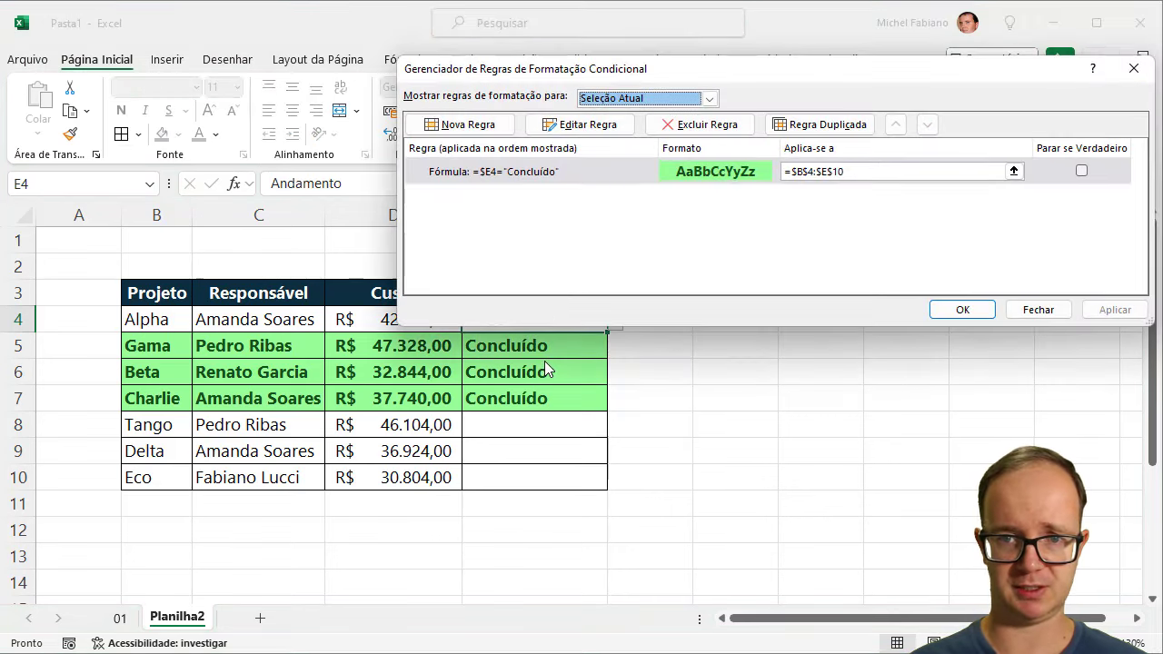
pyautogui.click(573, 176)
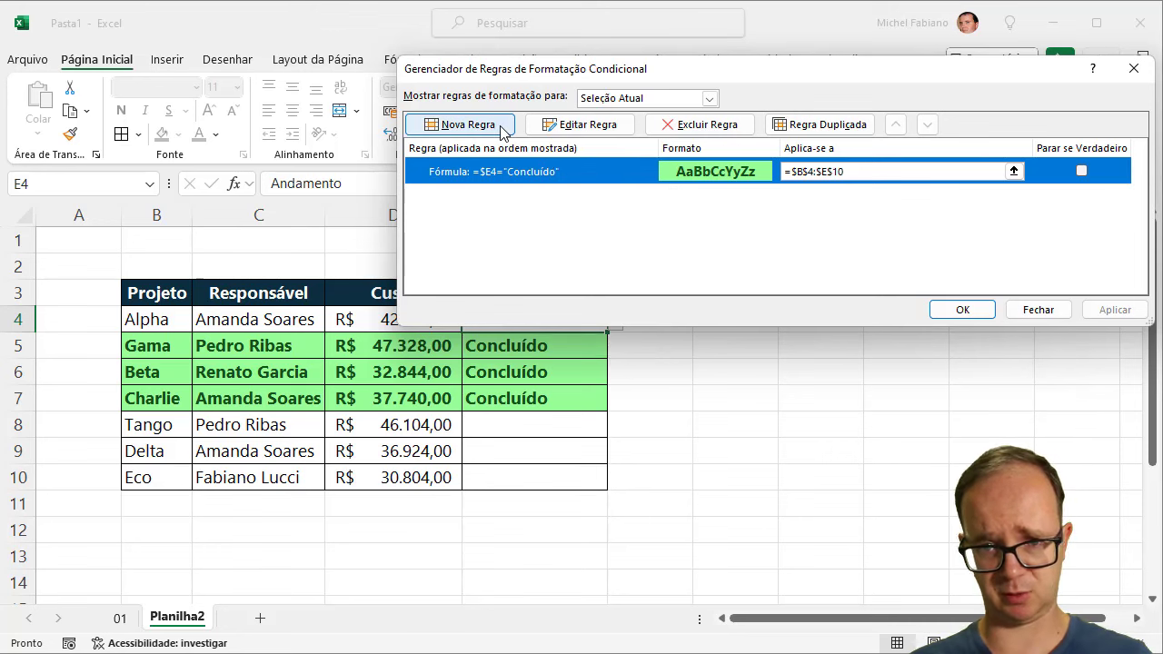
pyautogui.click(804, 128)
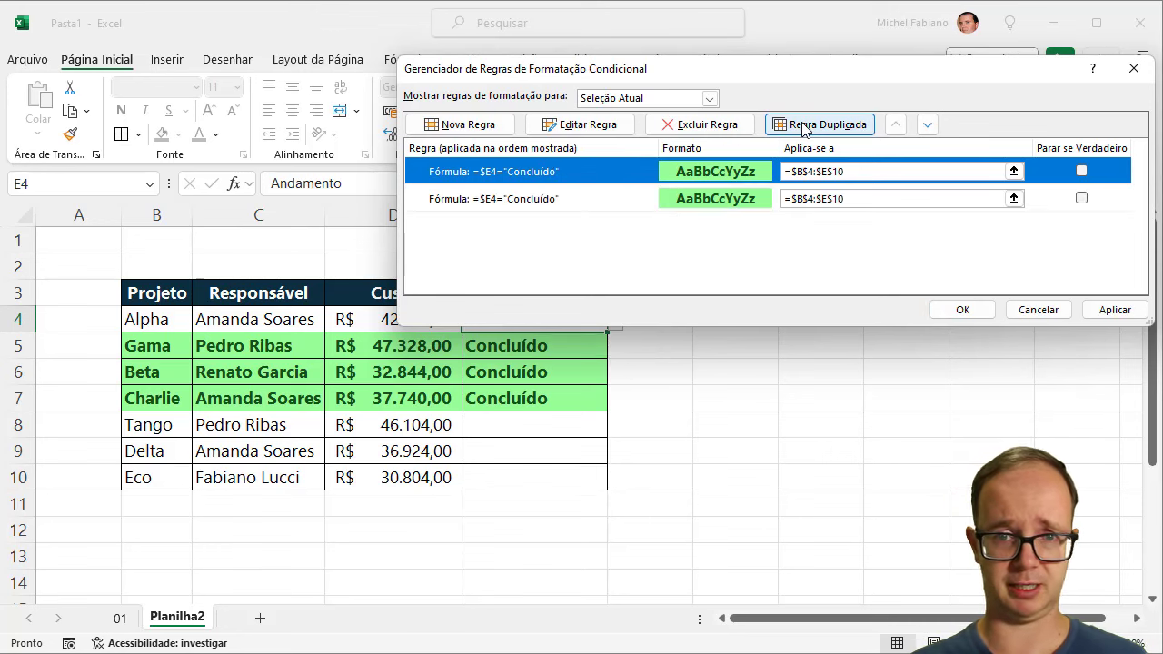
pyautogui.click(618, 125)
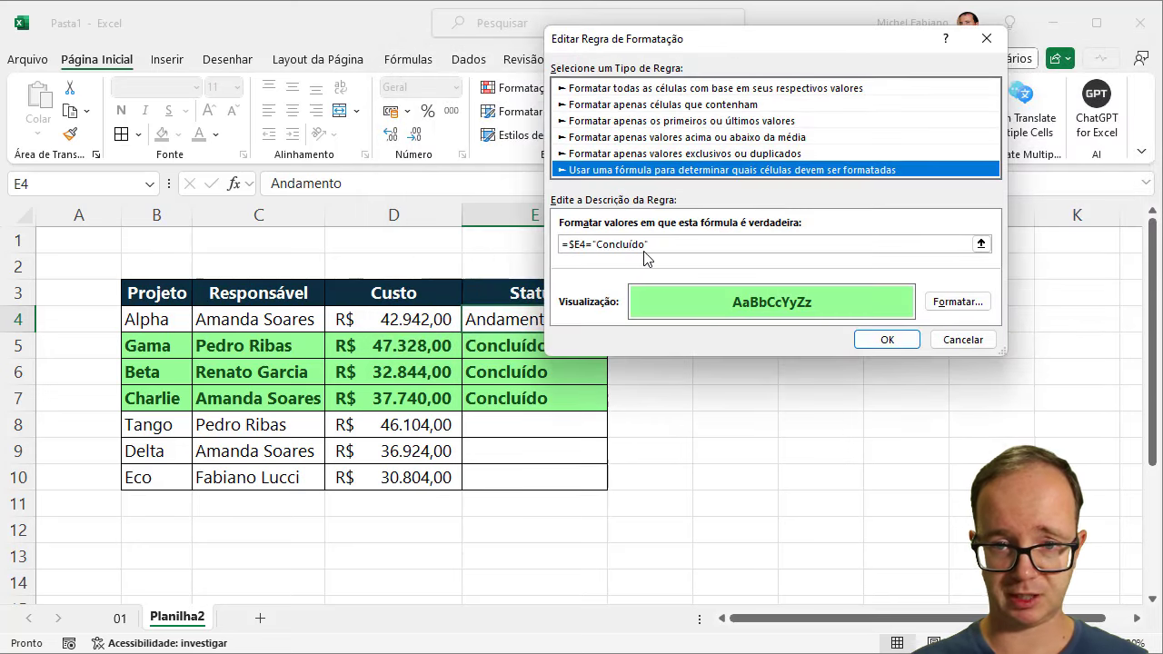
# Change the copied rule's formula to =$E4="Andamento" and give it a pale yellow fill
pyautogui.moveTo(645, 244); pyautogui.dragTo(597, 243)
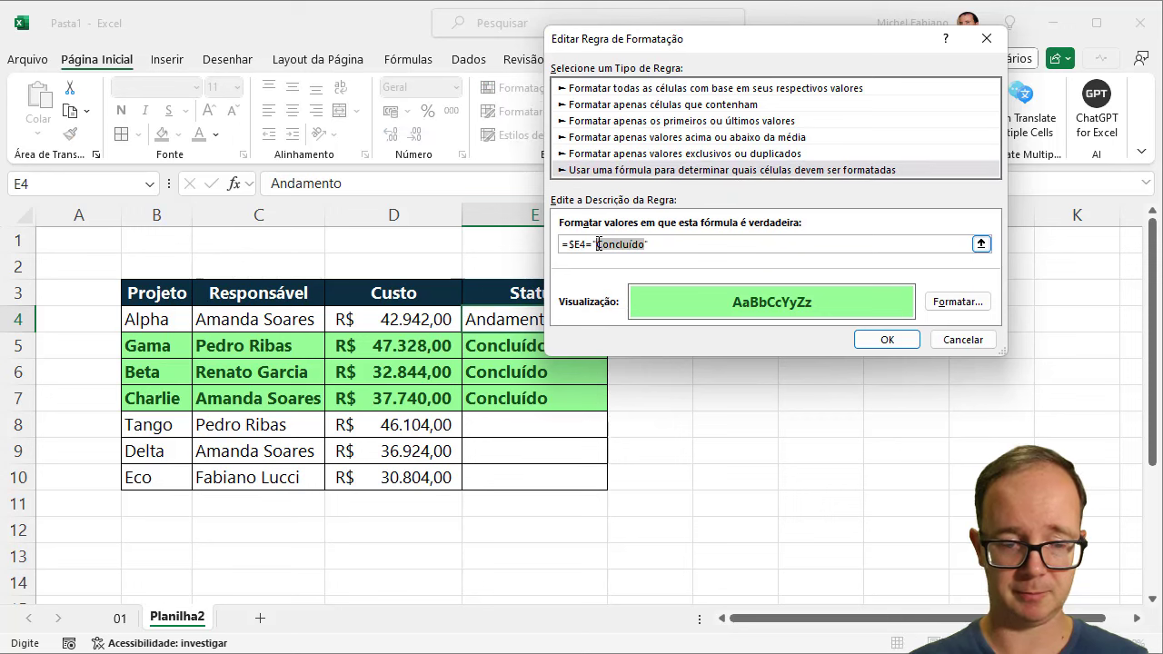
pyautogui.write('E4="Andam')
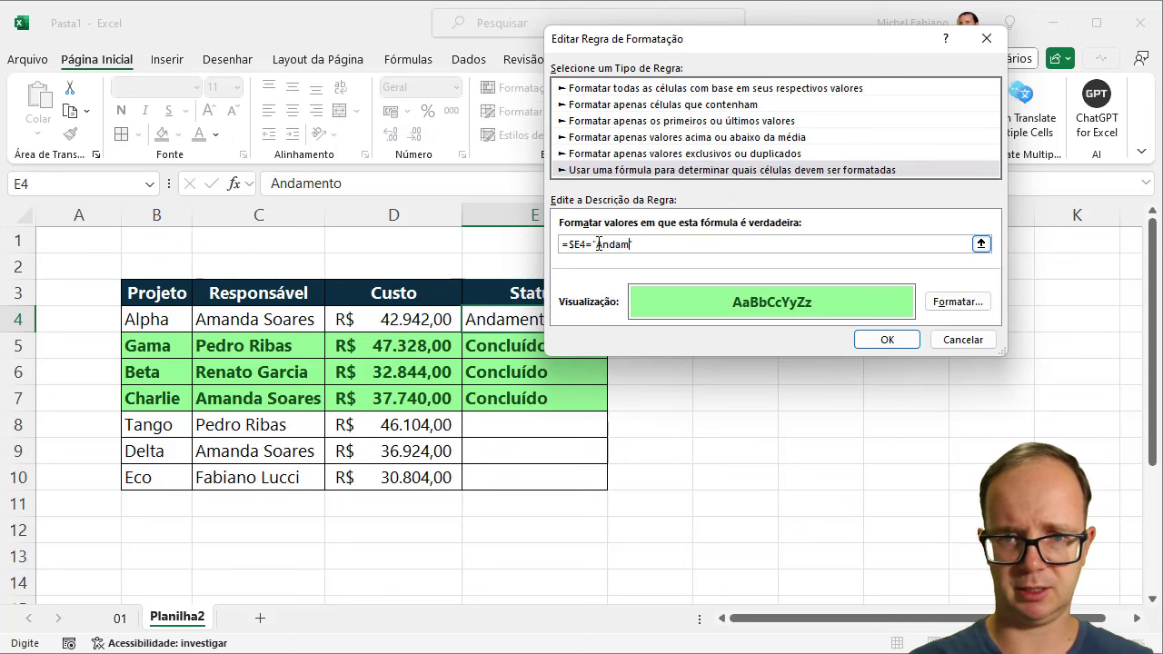
pyautogui.write('ento"')
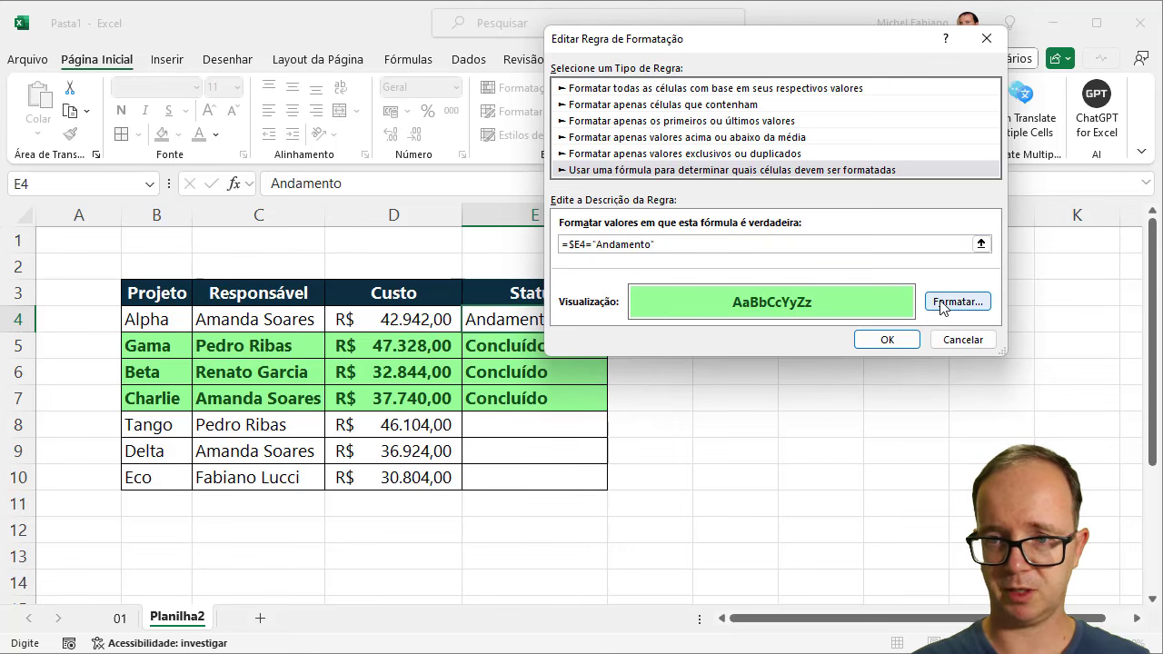
pyautogui.click(943, 307)
pyautogui.click(740, 50)
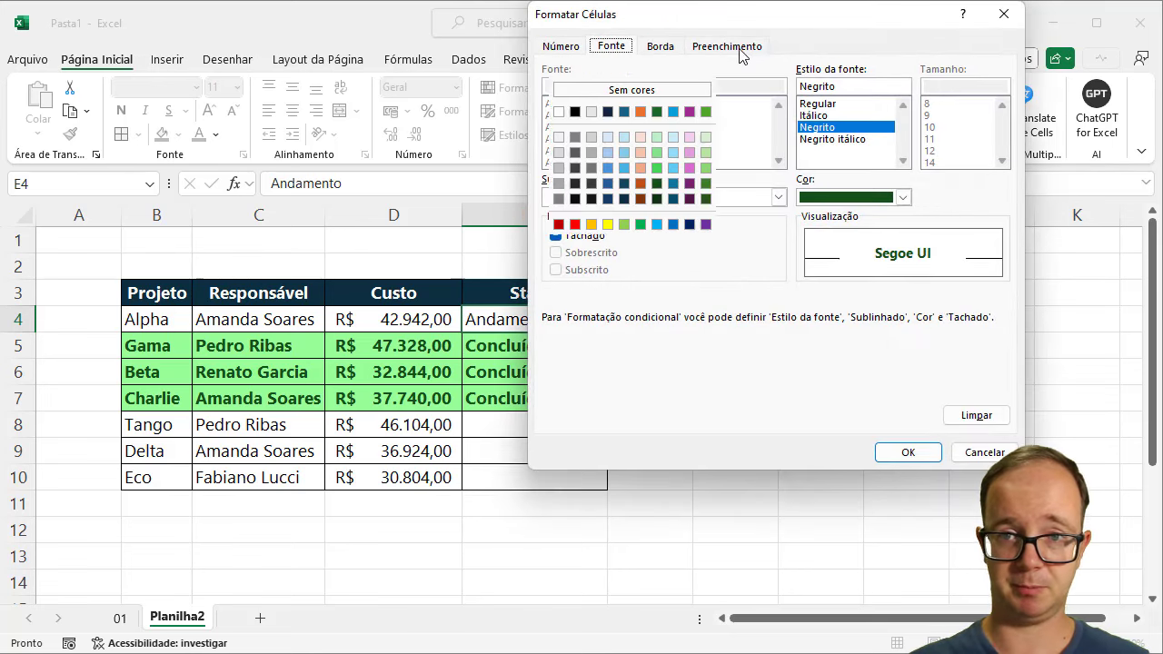
pyautogui.click(723, 256)
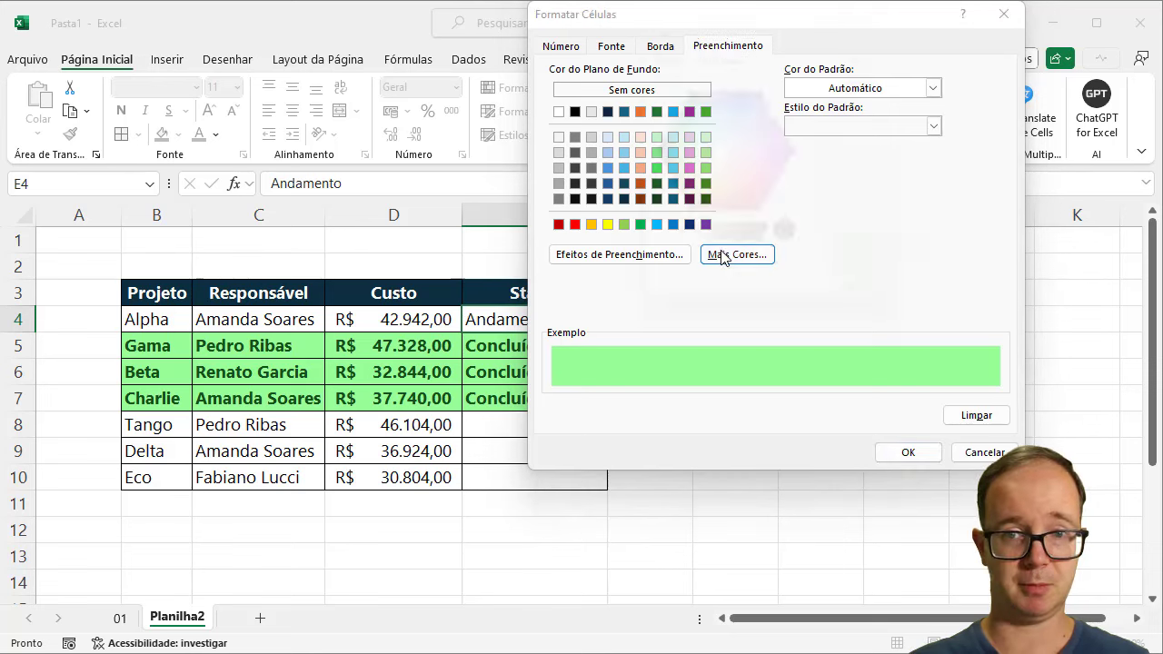
pyautogui.click(714, 175)
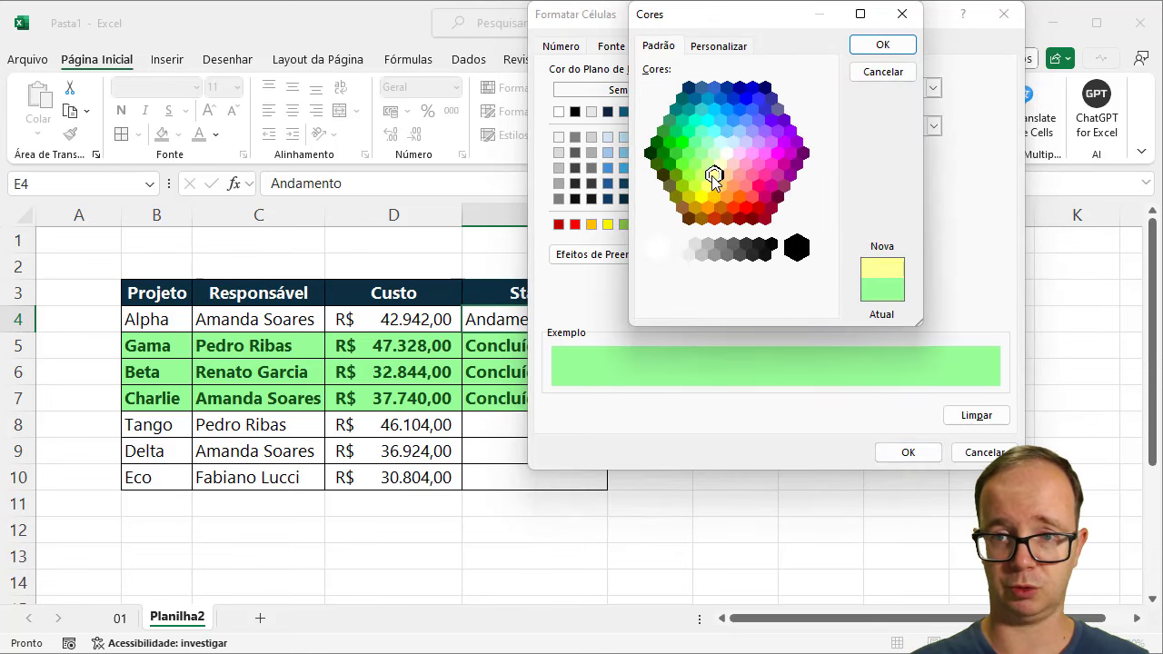
pyautogui.click(873, 46)
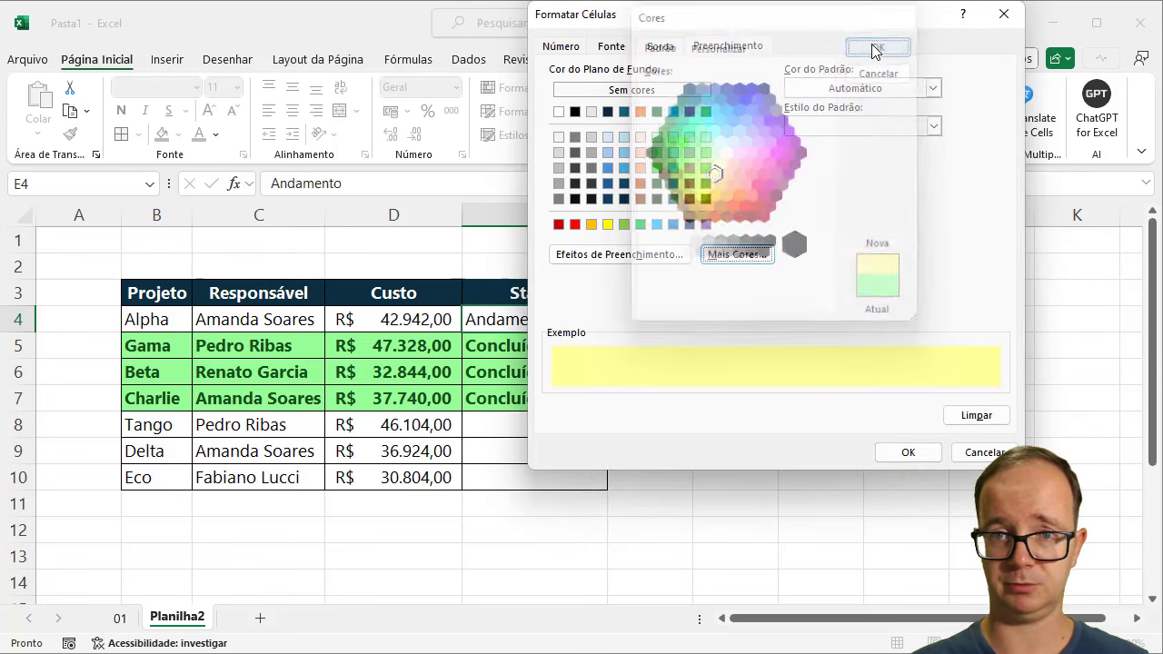
# Set the rule's text to dark orange, confirm it, and apply it so Alpha's row turns yellow
pyautogui.click(613, 47)
pyautogui.click(903, 199)
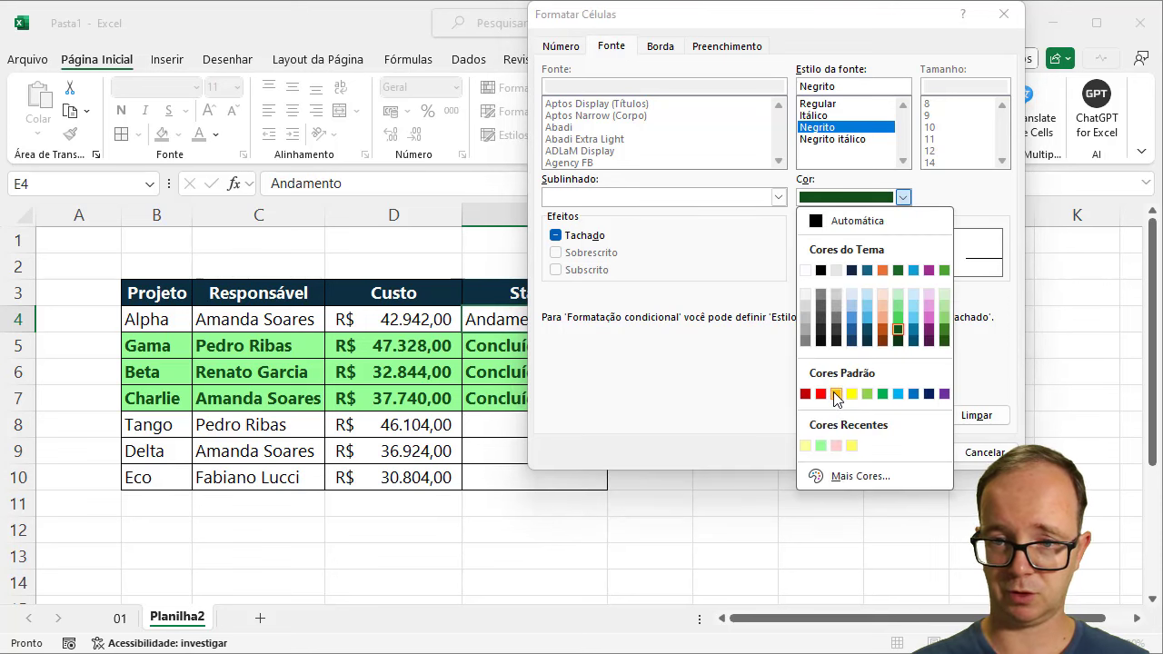
pyautogui.click(836, 395)
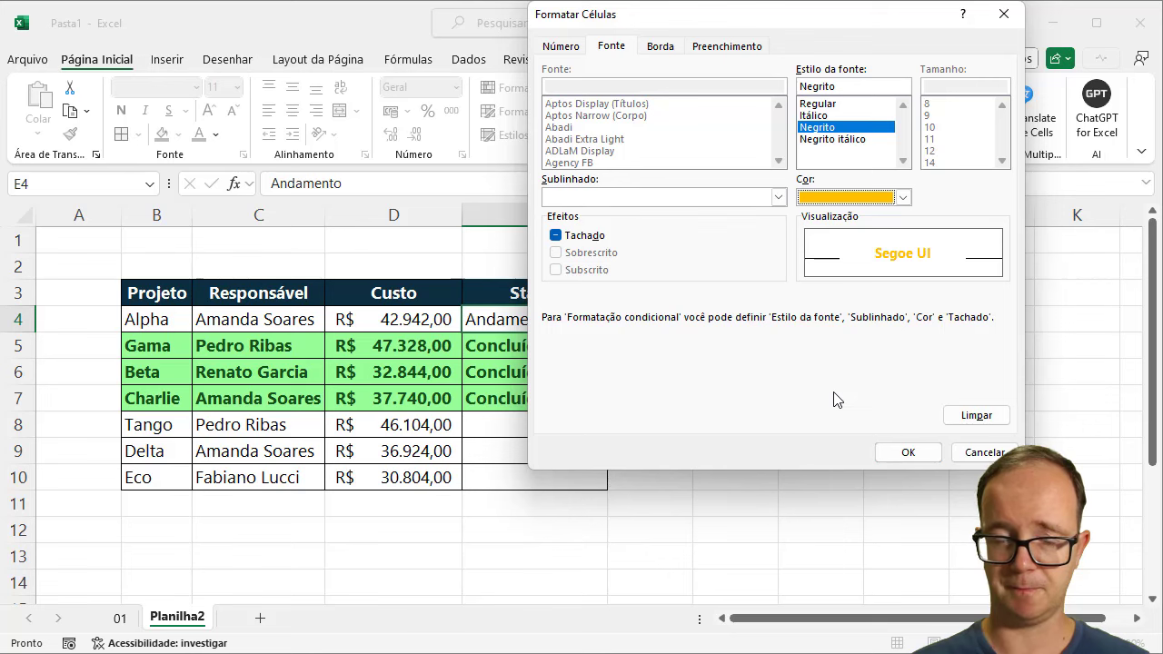
pyautogui.click(904, 452)
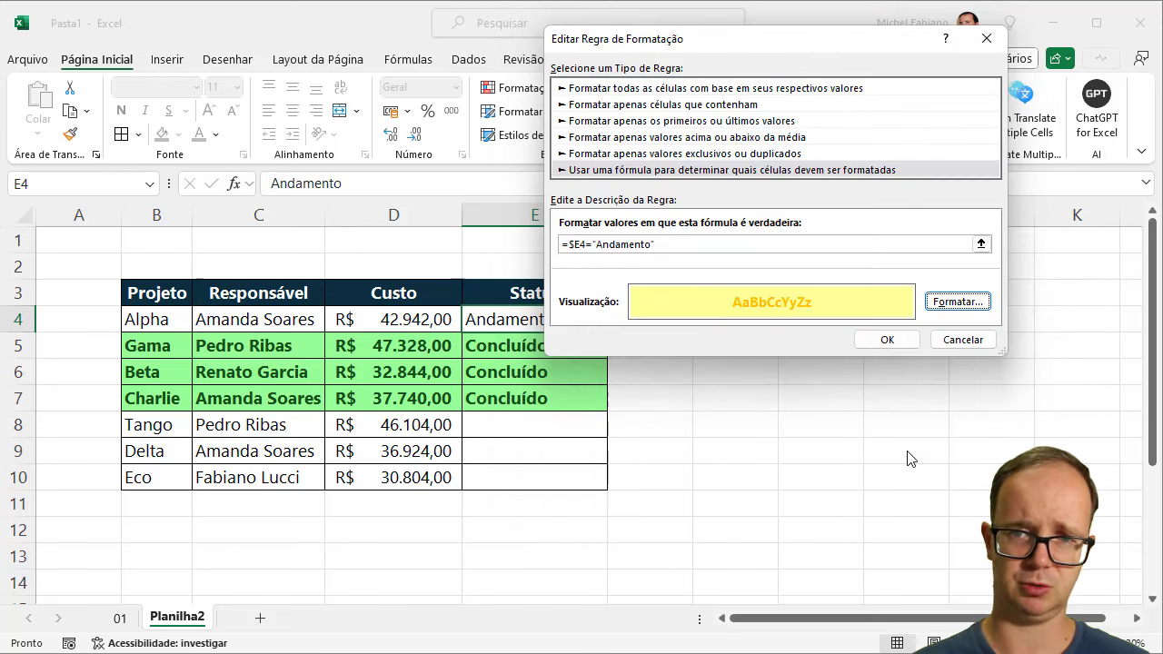
pyautogui.click(945, 303)
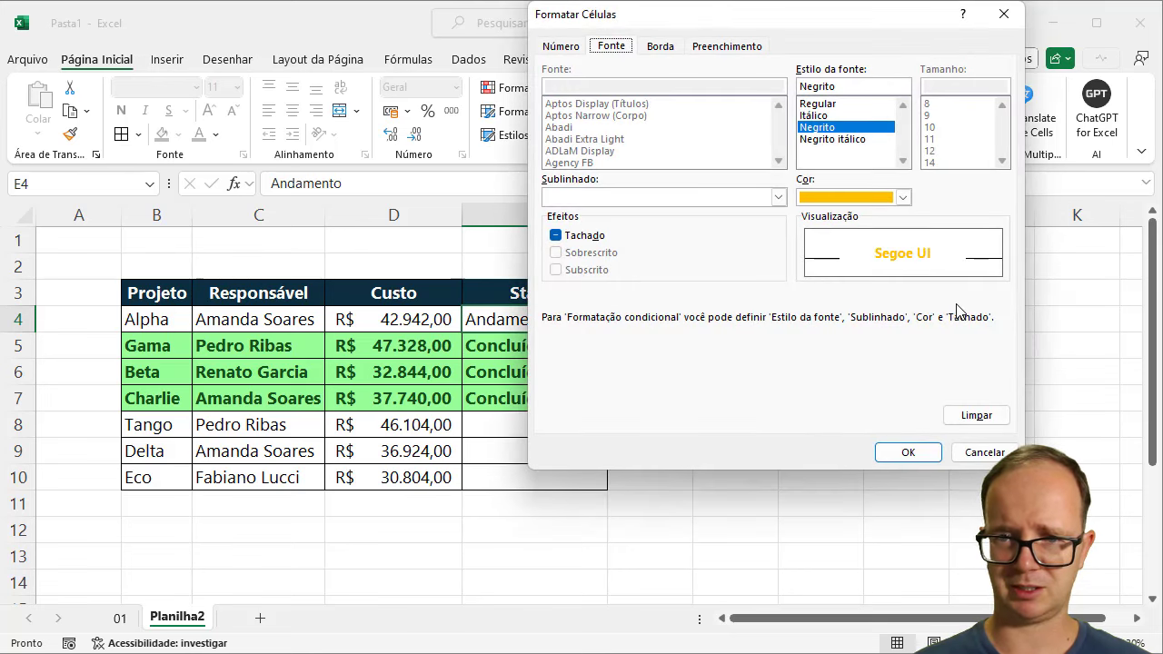
pyautogui.click(903, 197)
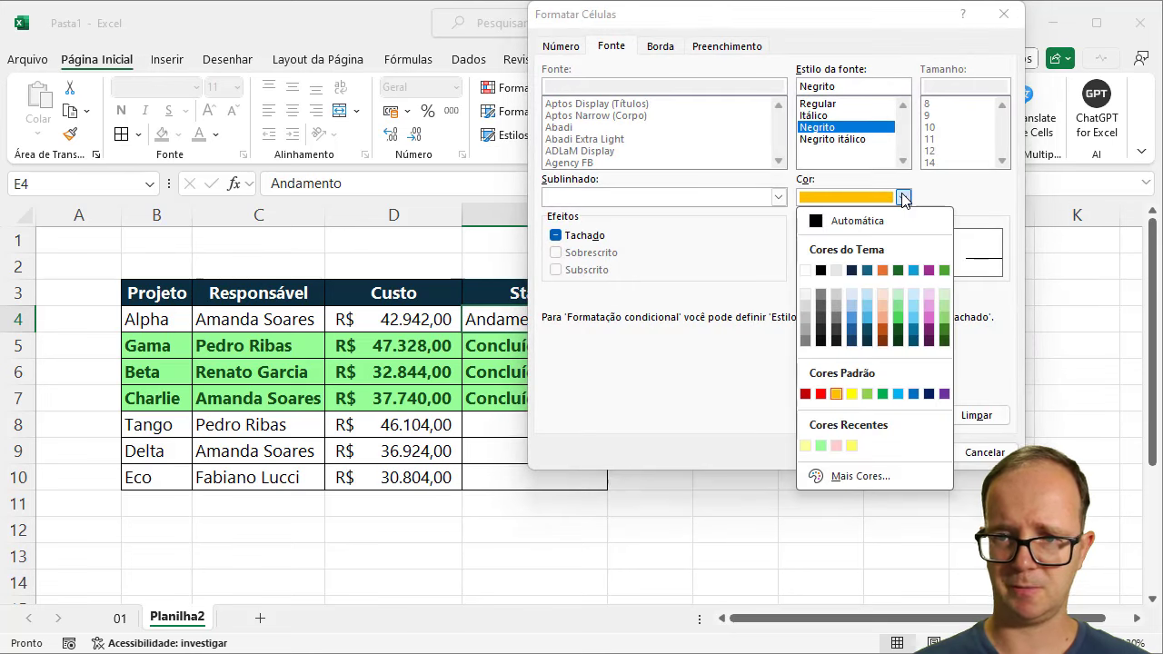
pyautogui.click(884, 333)
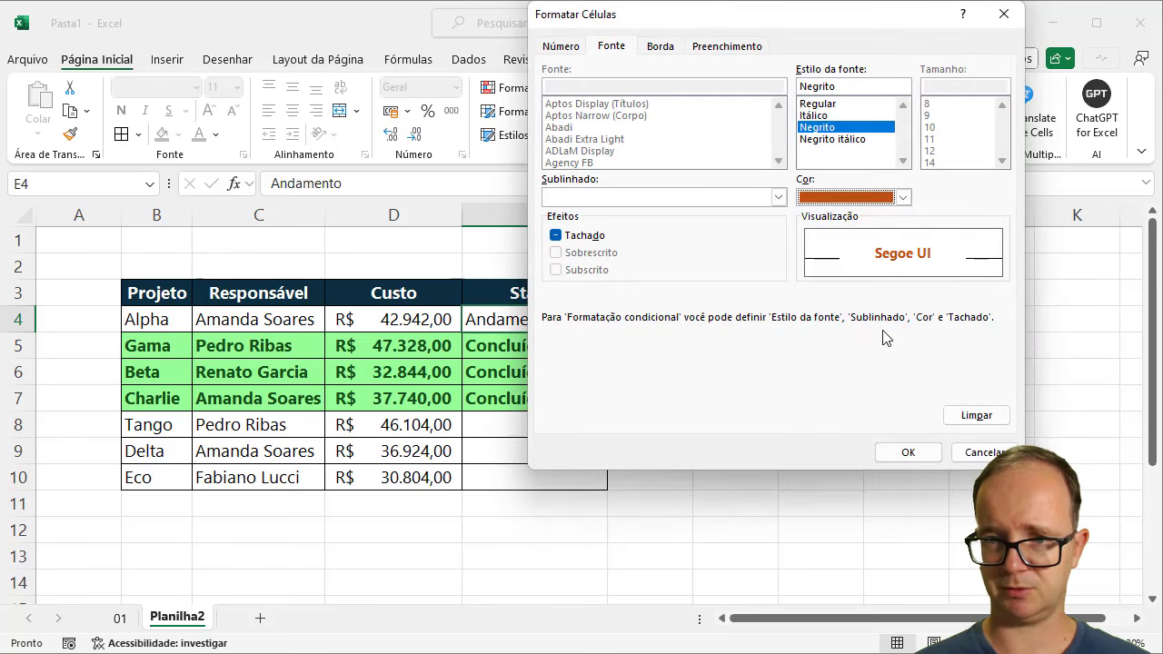
pyautogui.click(907, 453)
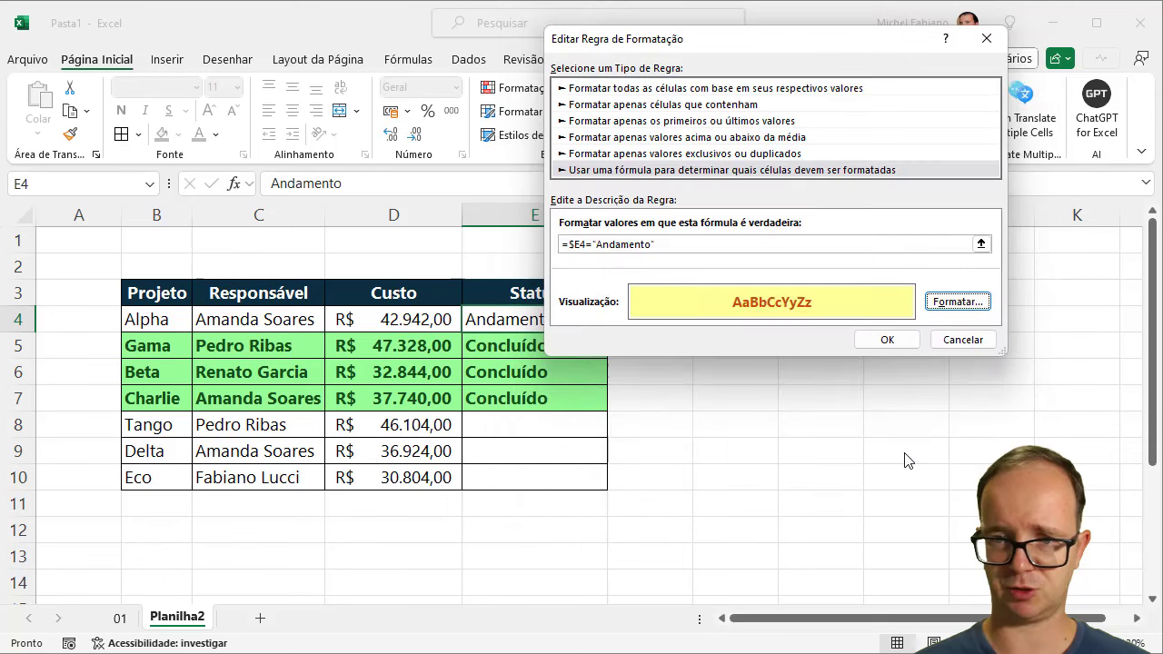
pyautogui.click(888, 341)
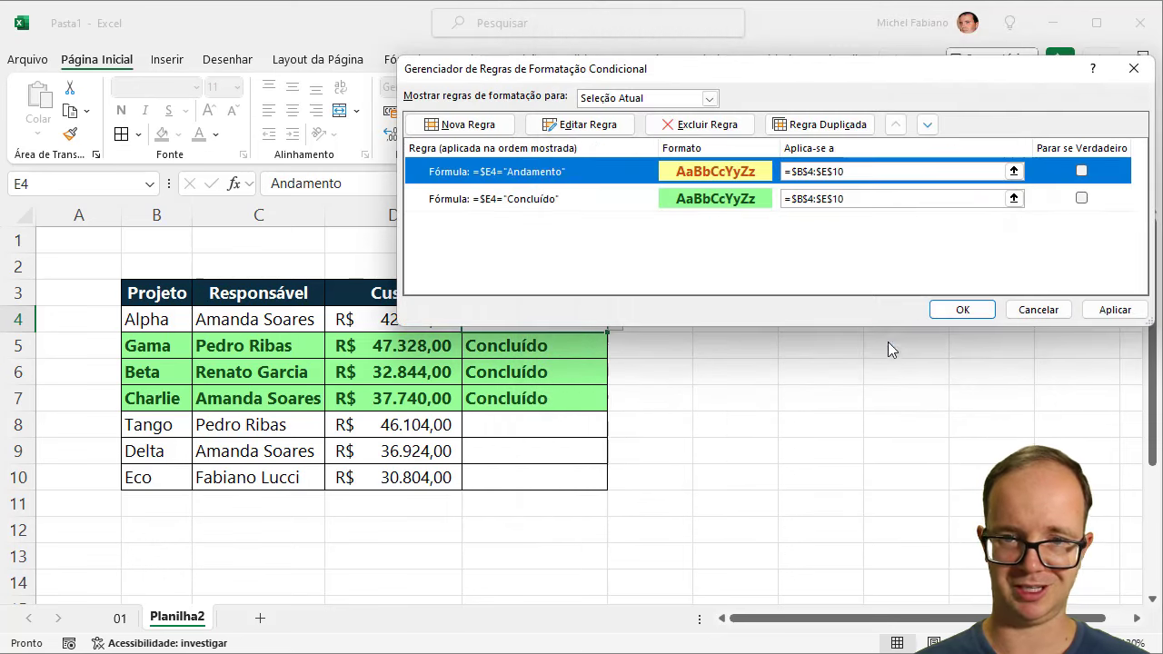
pyautogui.click(1103, 311)
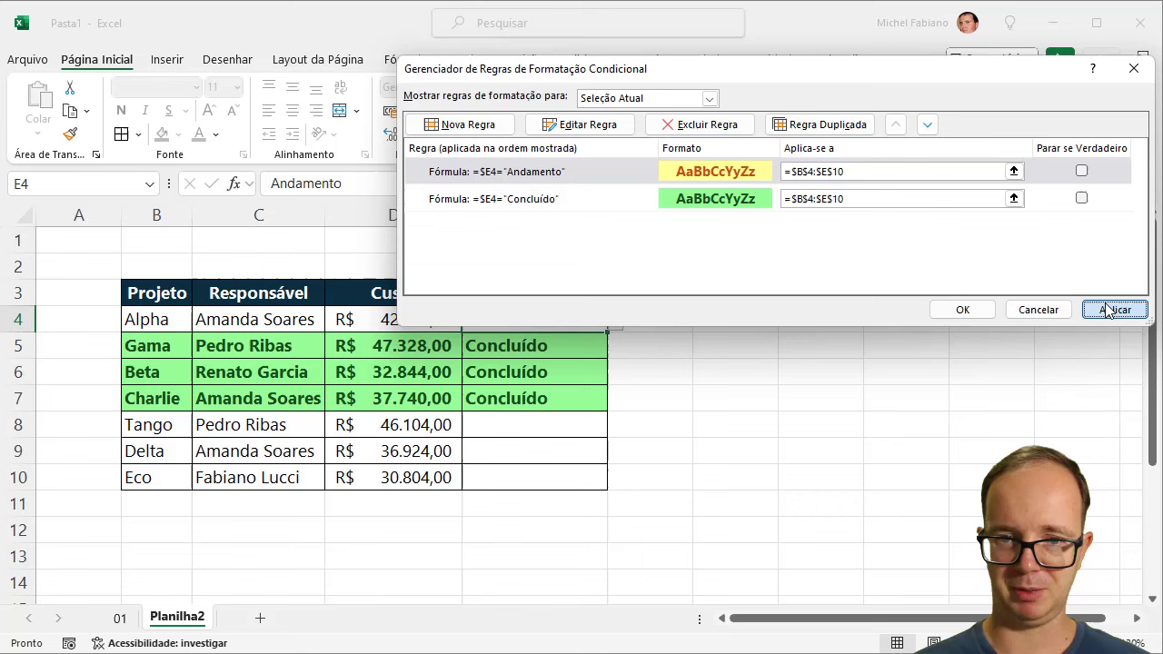
# Close the rules manager and set Beta's status in E6 to Andamento
pyautogui.click(962, 310)
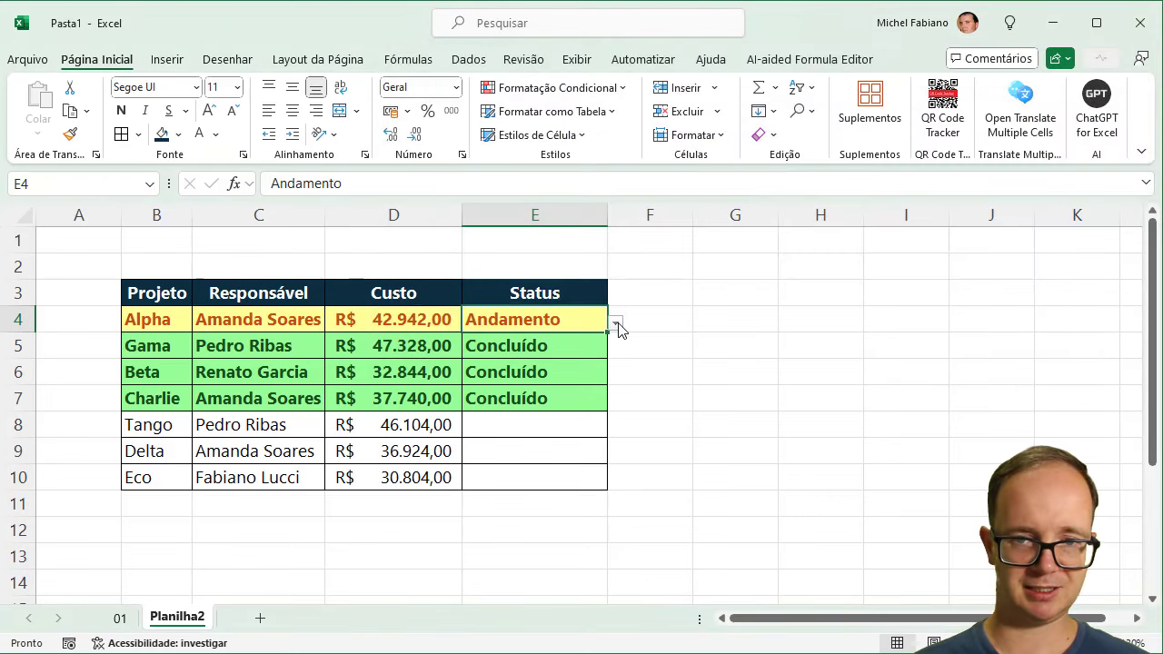
pyautogui.click(591, 366)
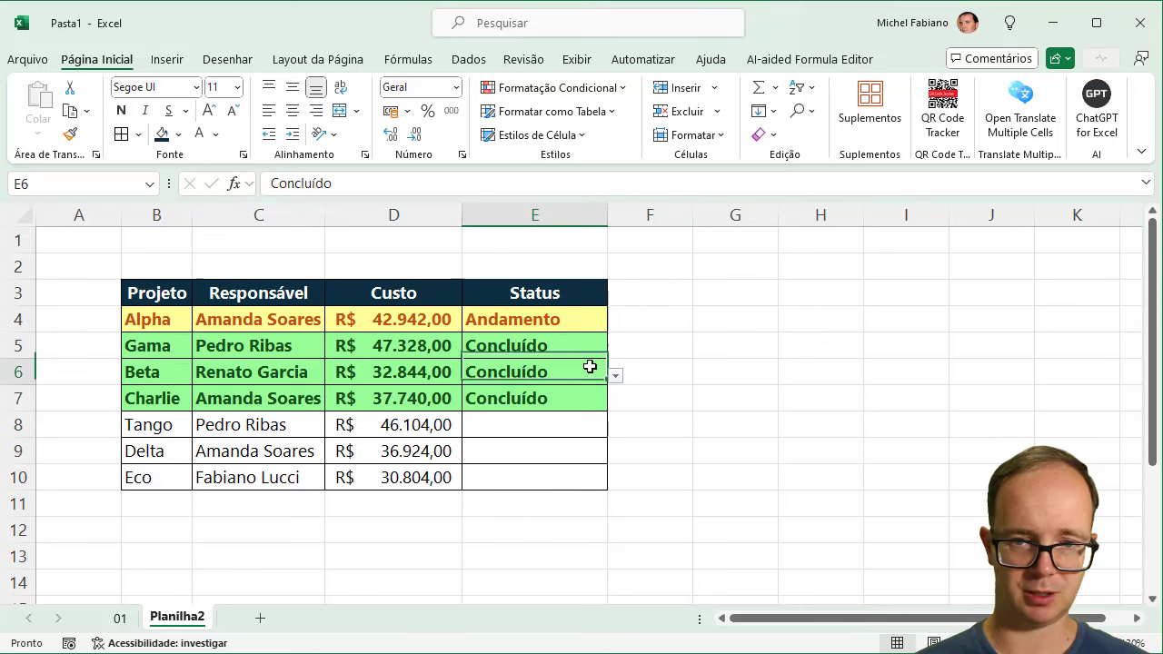
pyautogui.click(616, 376)
pyautogui.click(560, 410)
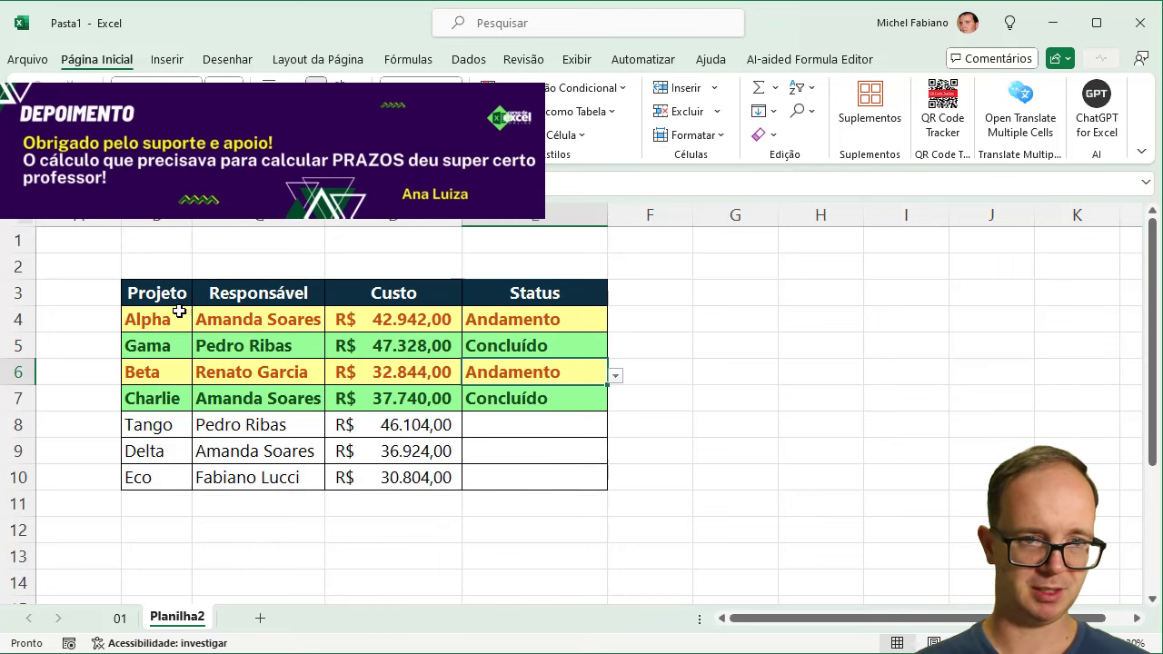
# Duplicate the Andamento rule and begin replacing Andamento with A Iniciar in its formula
pyautogui.click(622, 91)
pyautogui.click(555, 359)
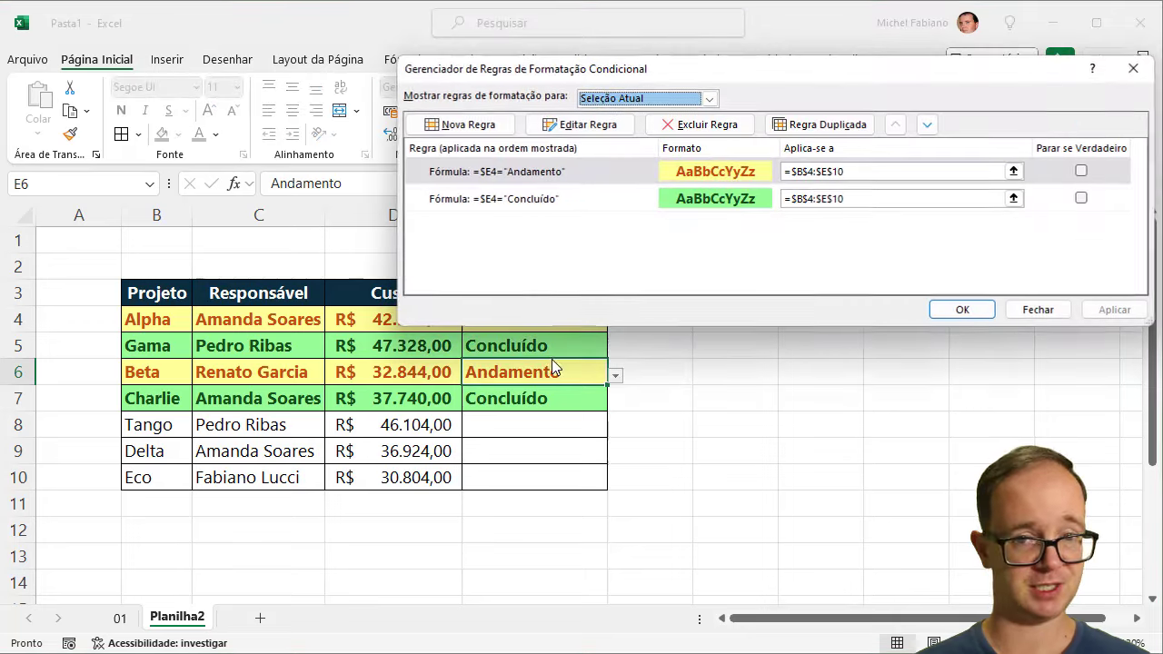
pyautogui.click(577, 173)
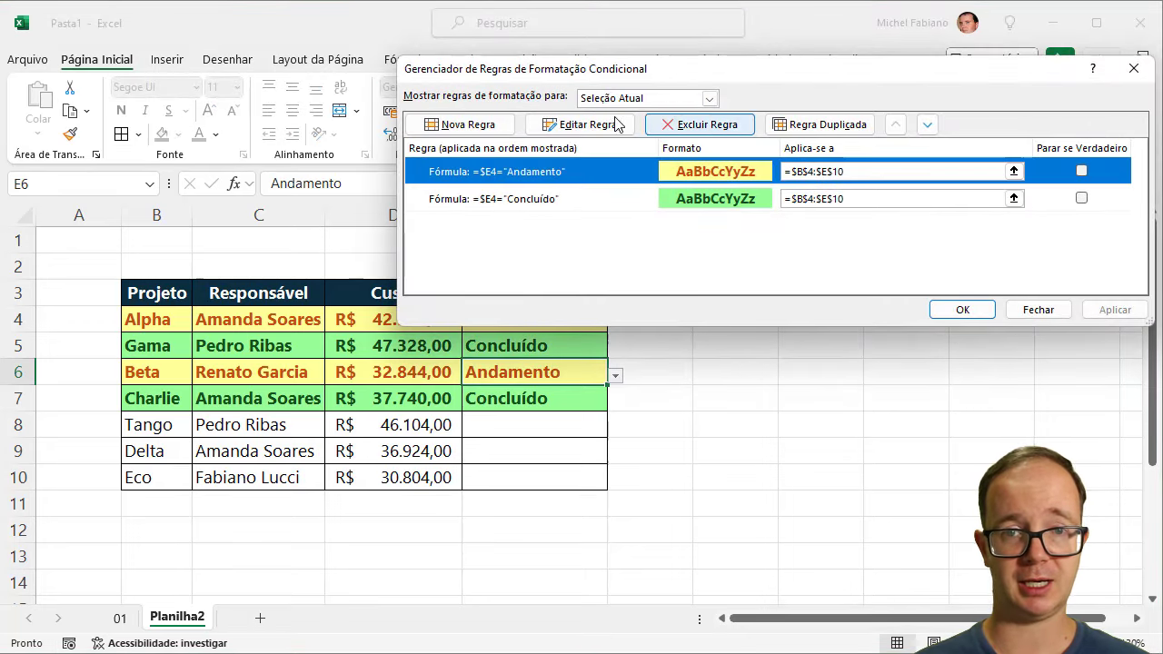
pyautogui.click(821, 127)
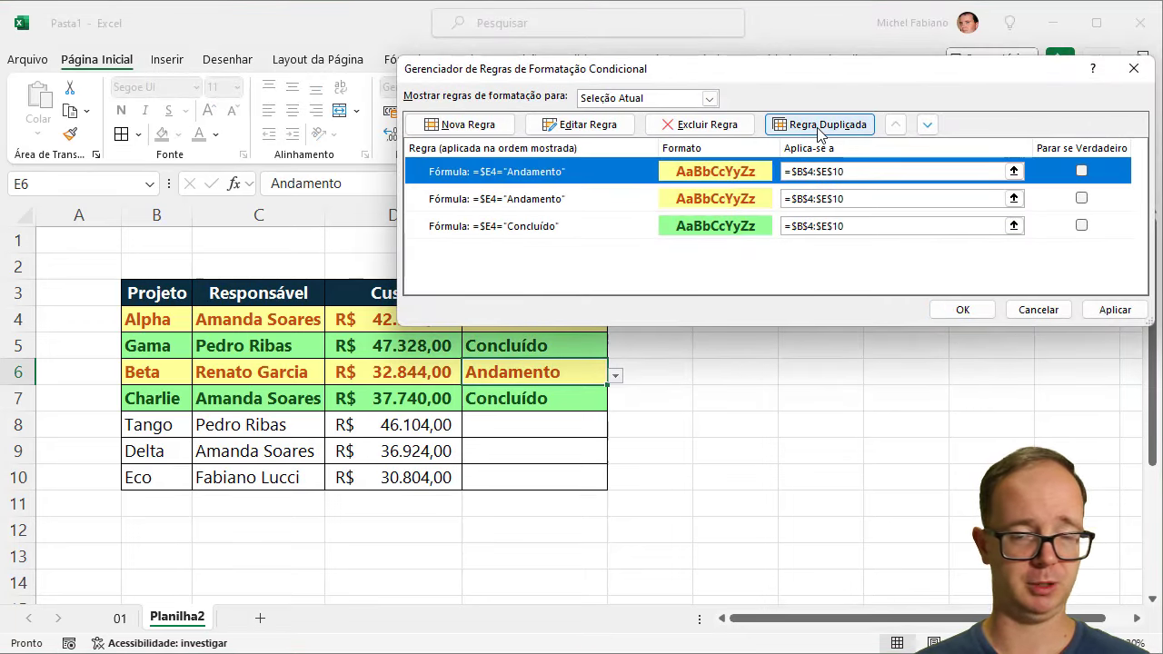
pyautogui.click(609, 126)
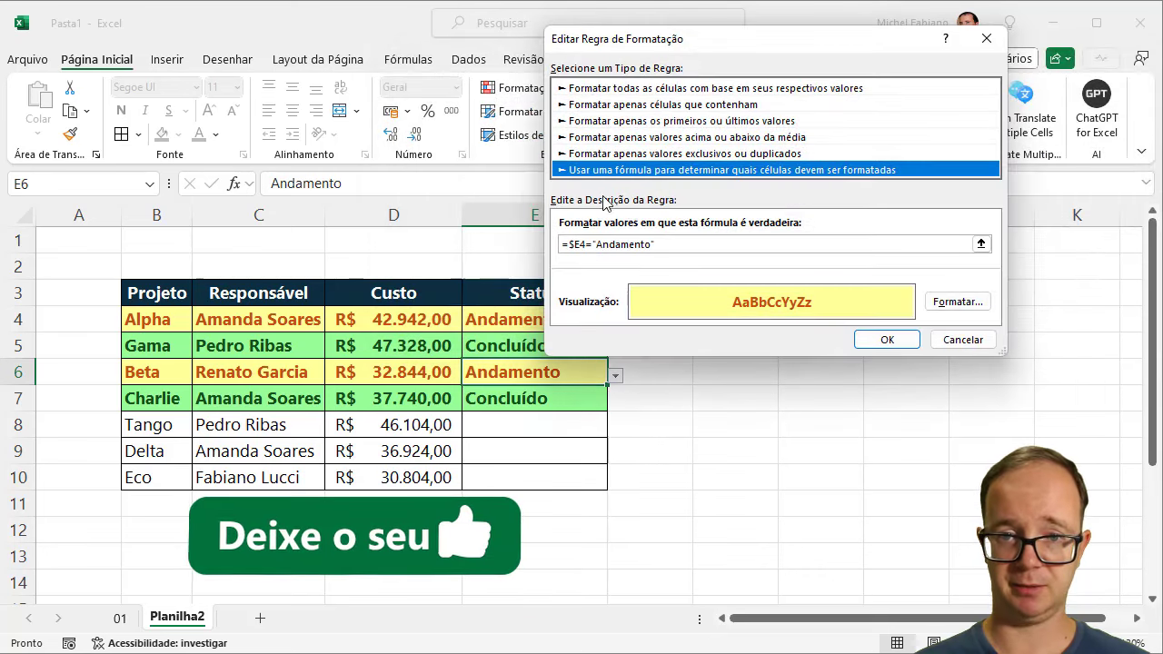
pyautogui.doubleClick(647, 244)
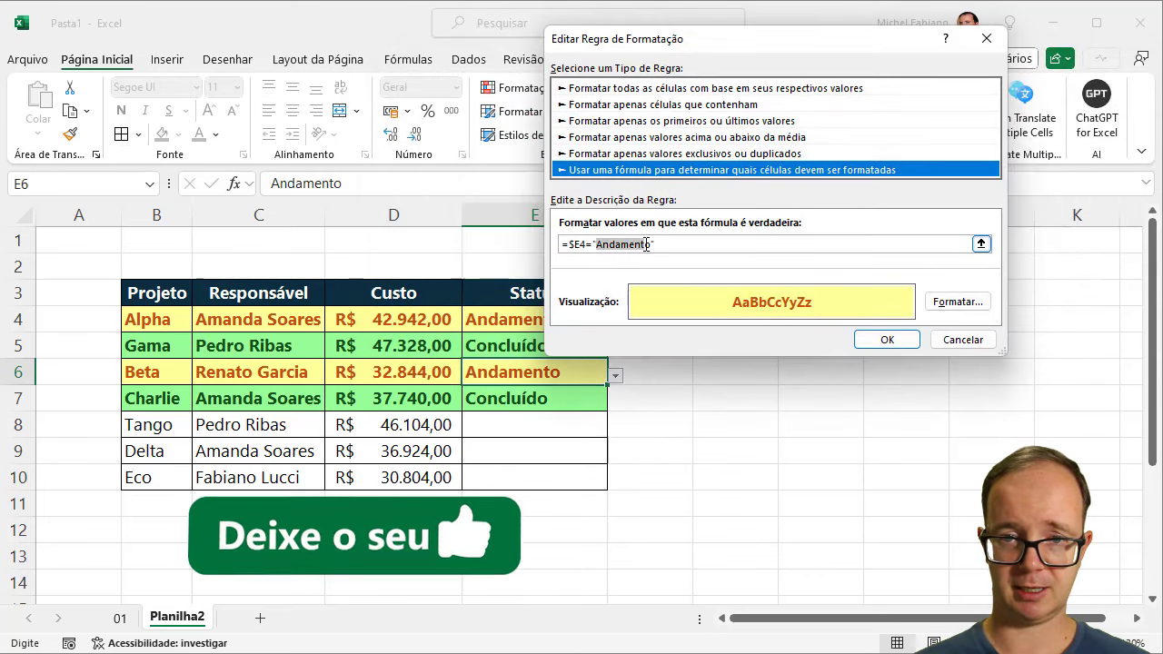
pyautogui.write('A In')
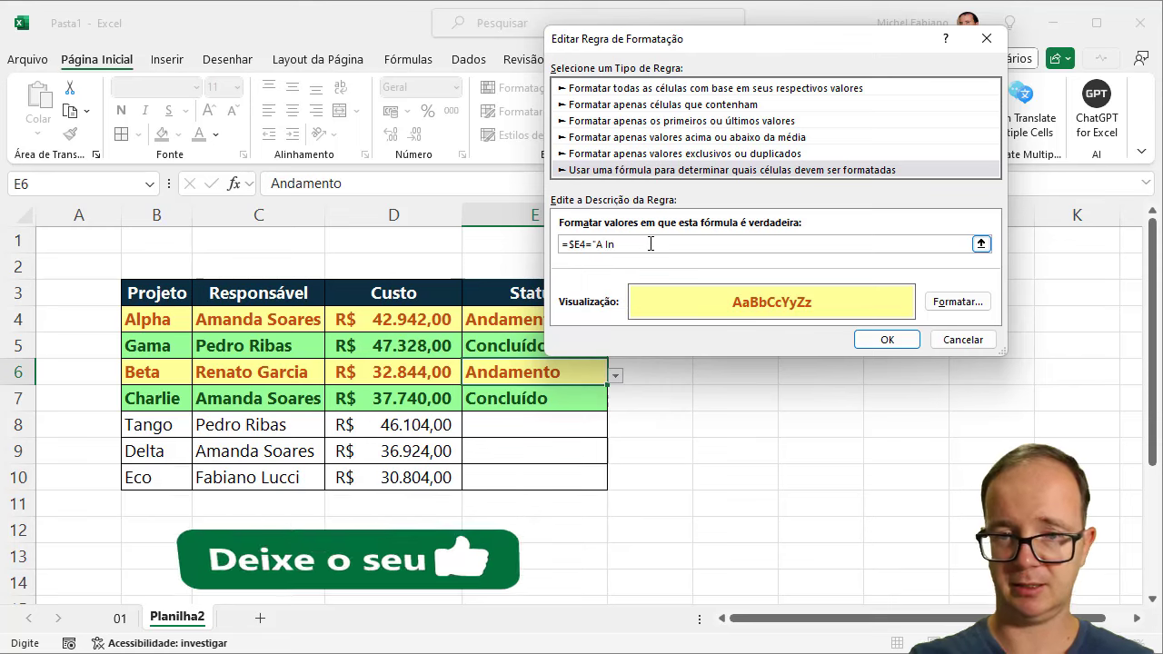
pyautogui.write('iciar')
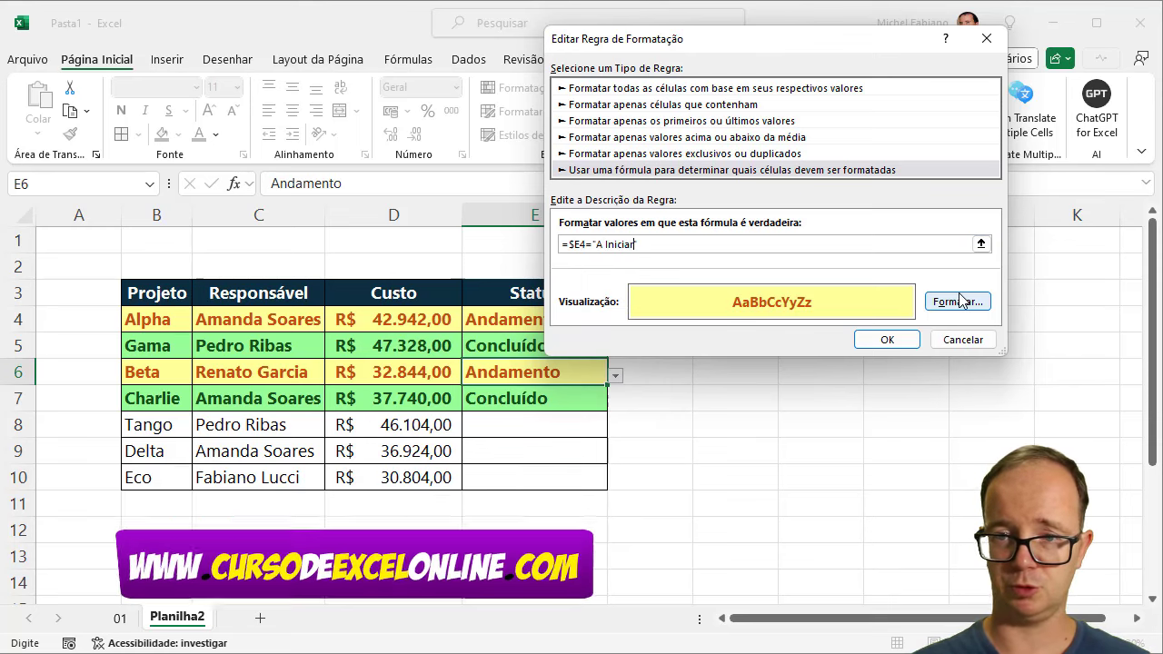
# Format the A Iniciar rule with dark red text and a light pink fill, then save all three rules
pyautogui.click(958, 302)
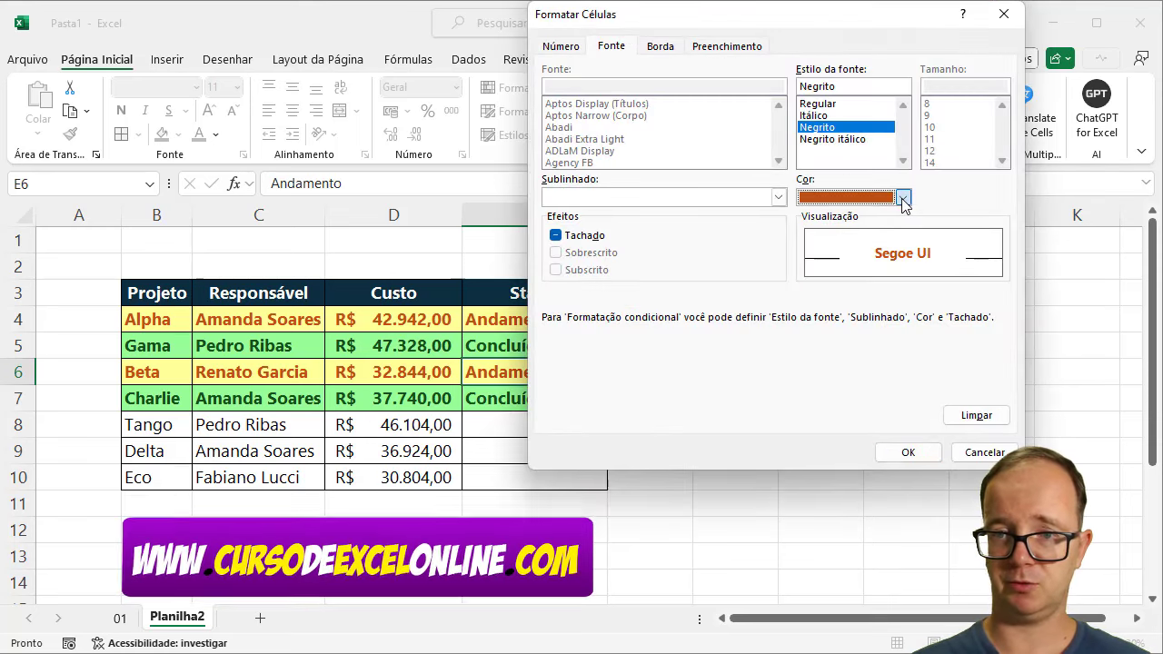
pyautogui.click(902, 198)
pyautogui.click(806, 395)
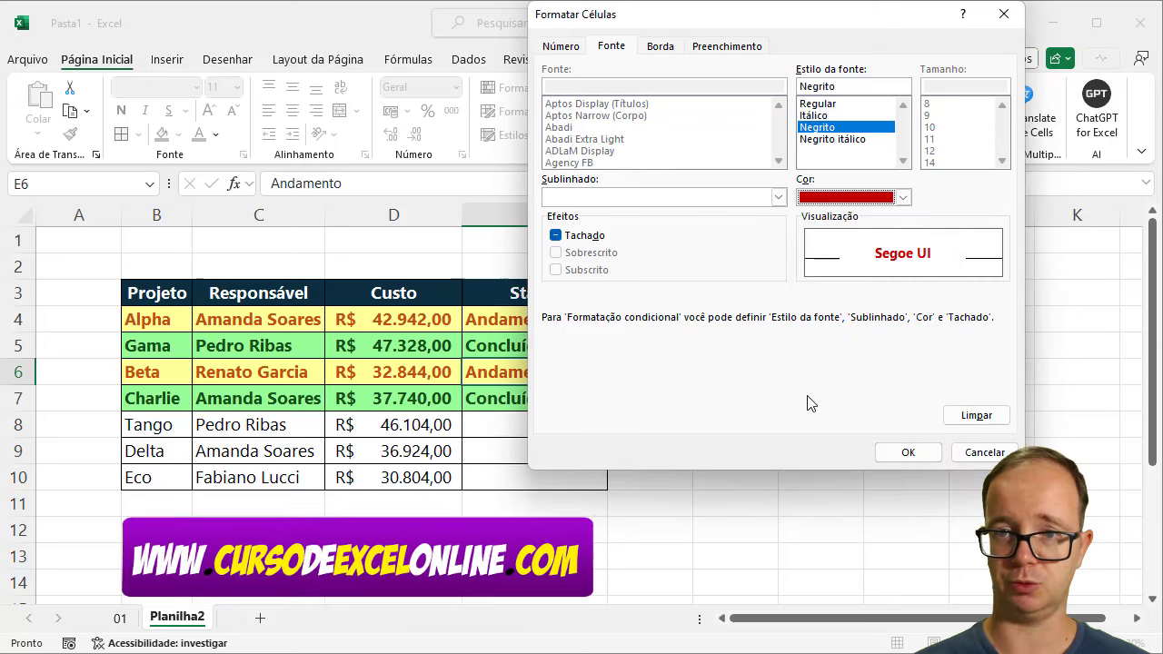
pyautogui.click(725, 48)
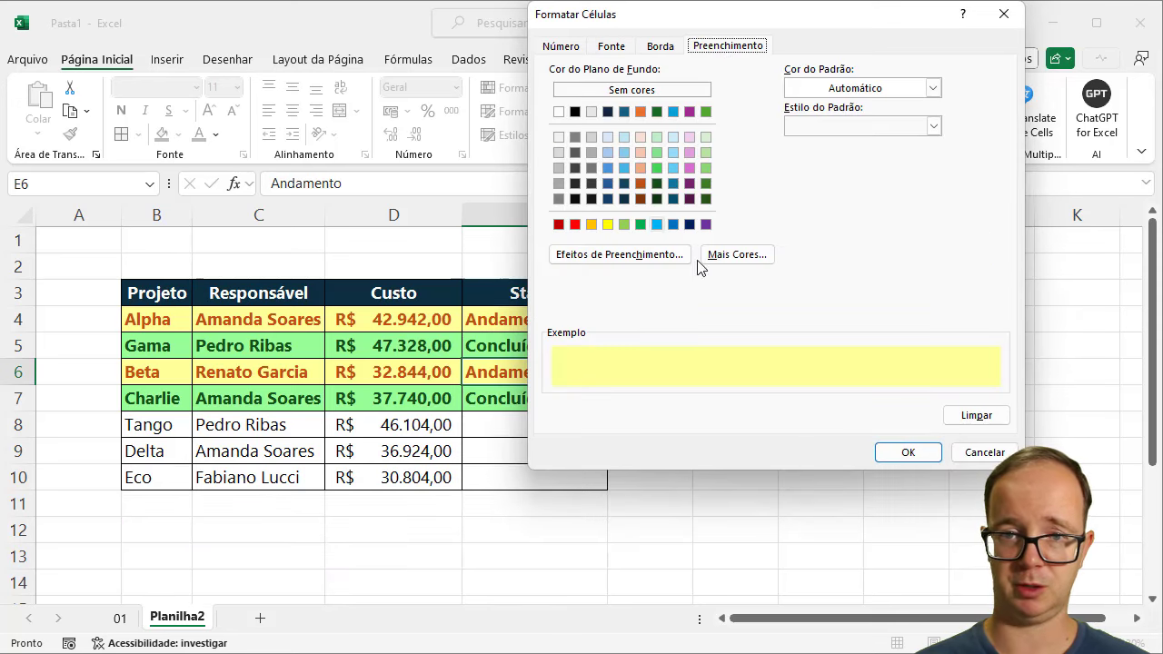
pyautogui.click(727, 258)
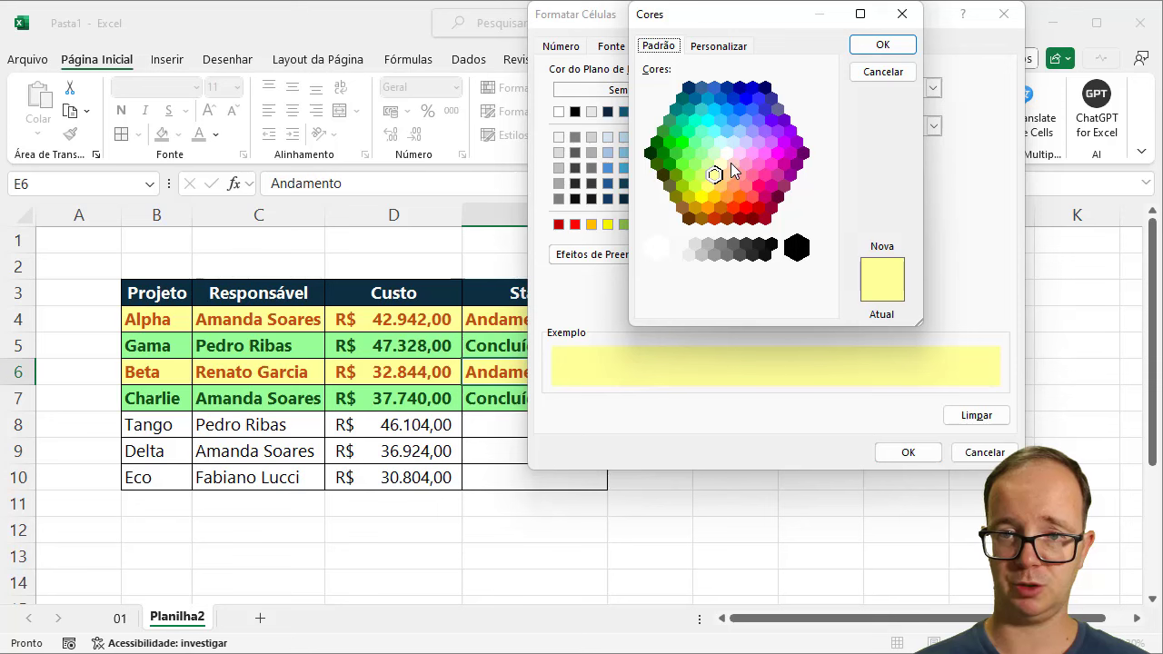
pyautogui.click(732, 165)
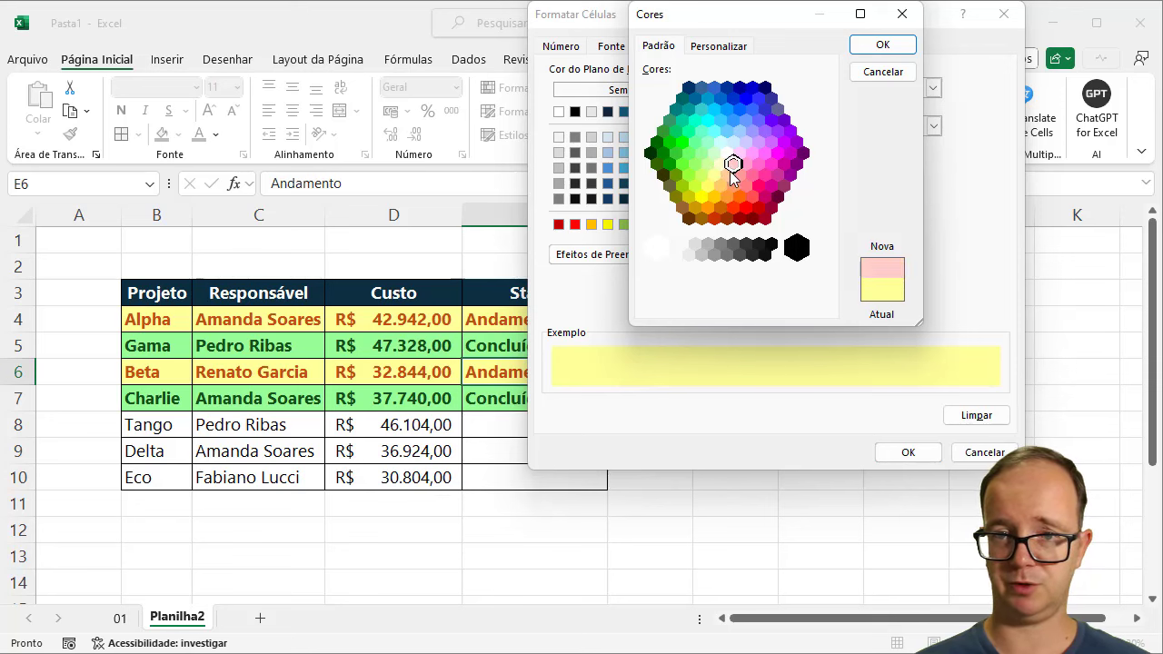
pyautogui.click(887, 46)
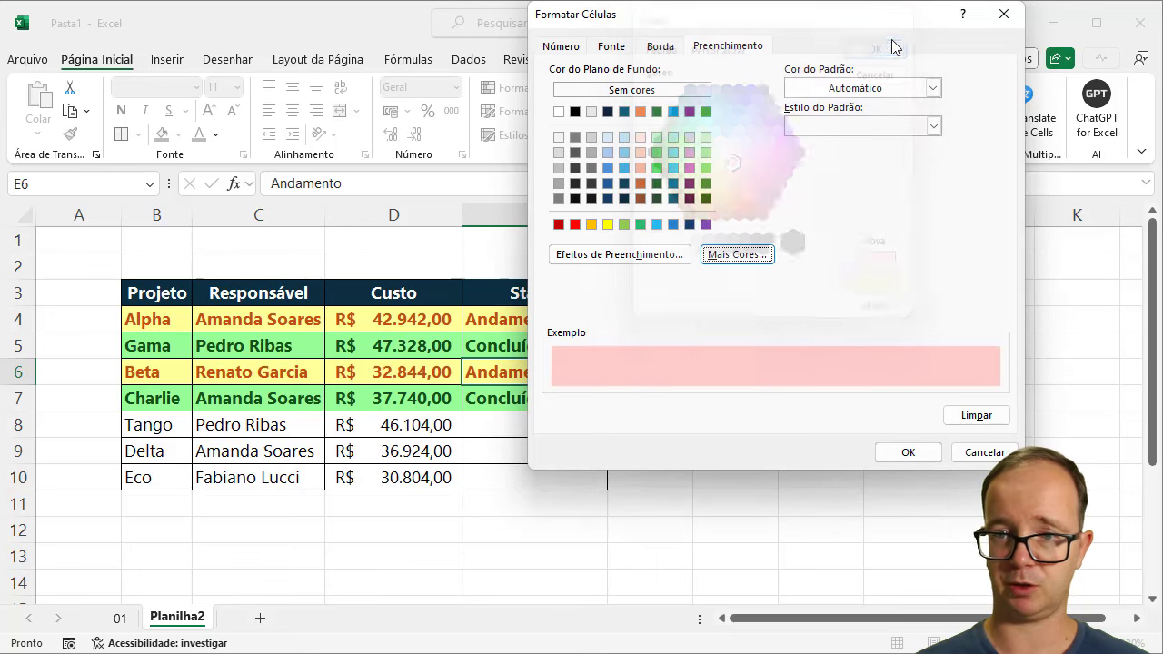
pyautogui.click(909, 451)
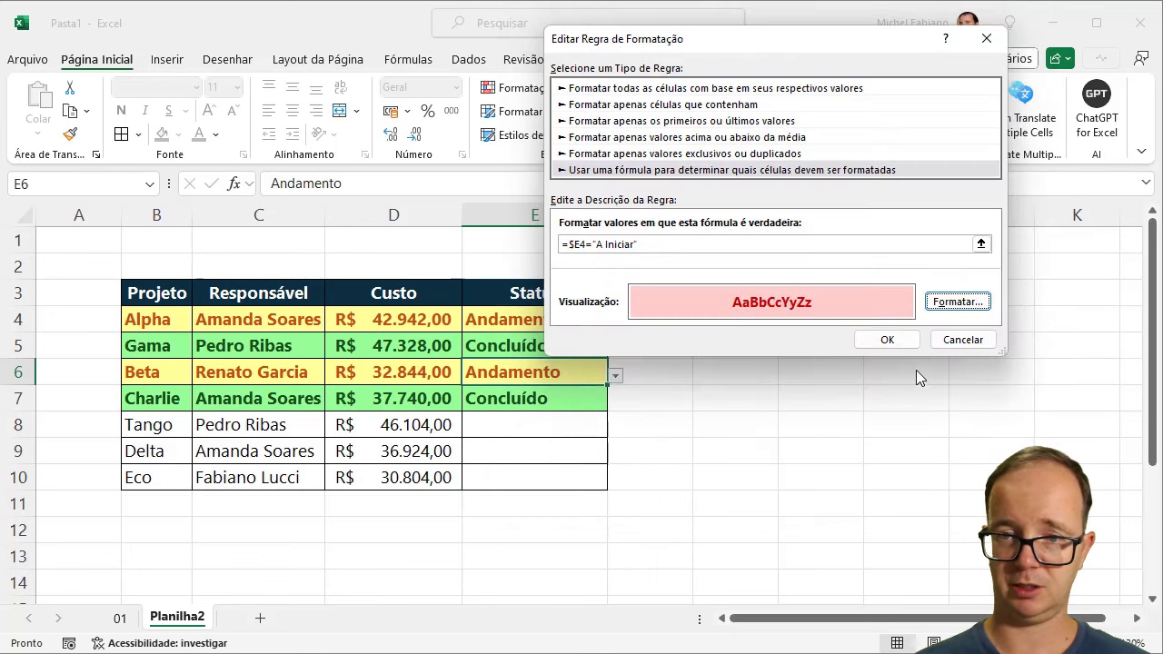
pyautogui.click(909, 342)
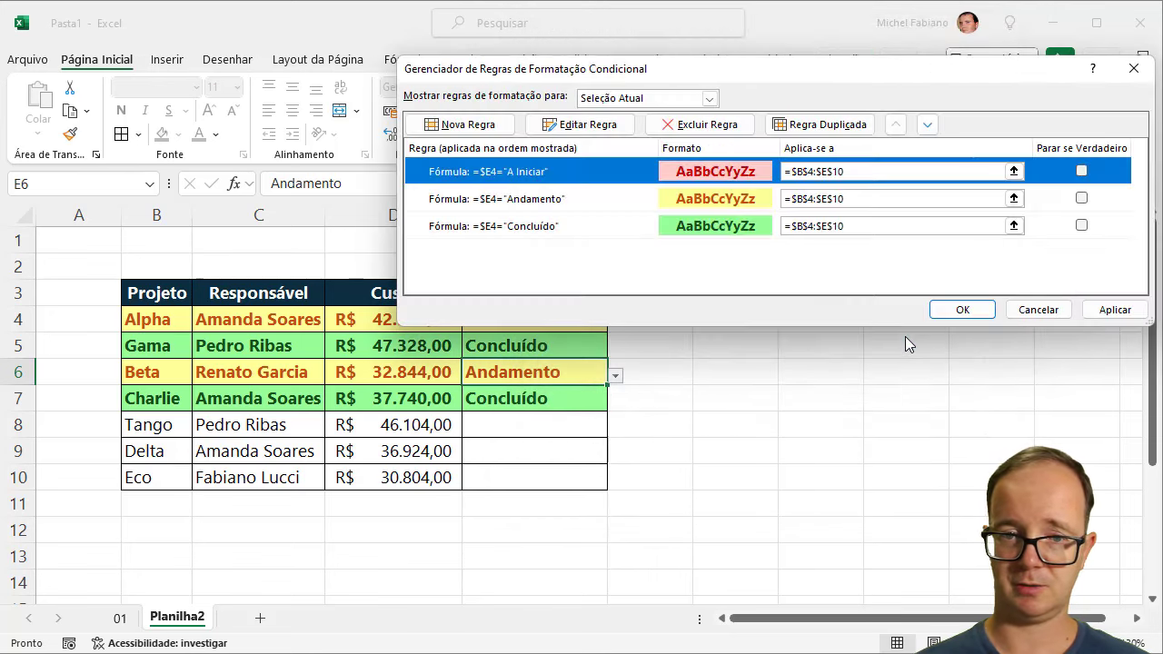
pyautogui.click(963, 310)
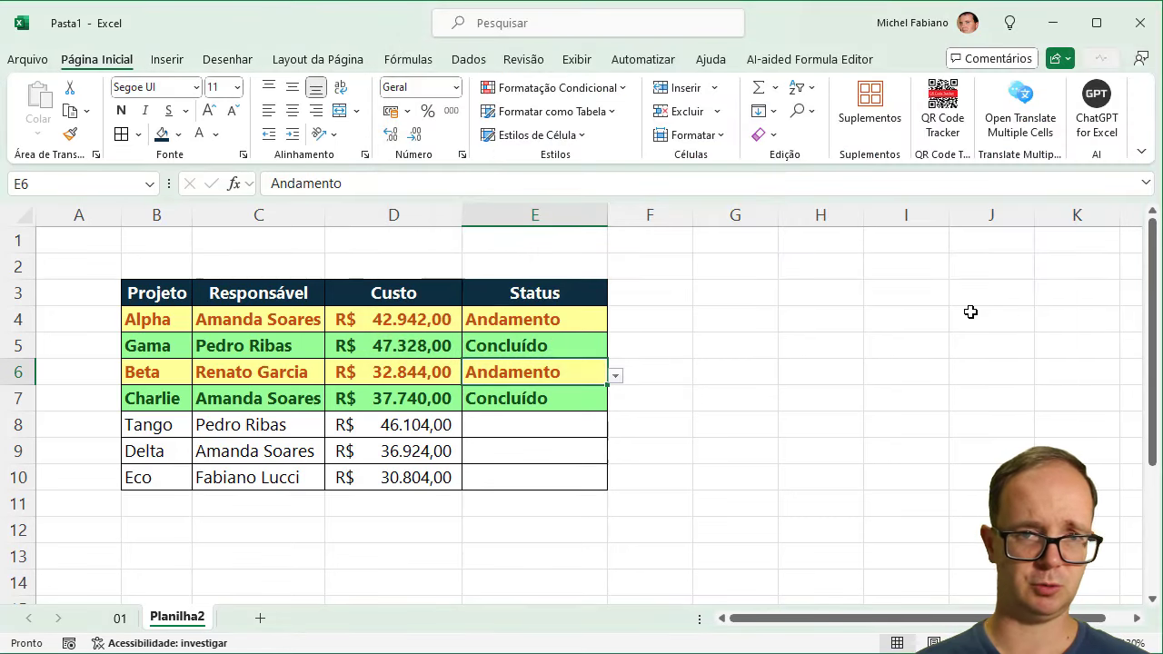
# Set the status in E8, E9 and E10 (Tango, Delta, Eco) to A Iniciar
pyautogui.click(600, 419)
pyautogui.click(615, 429)
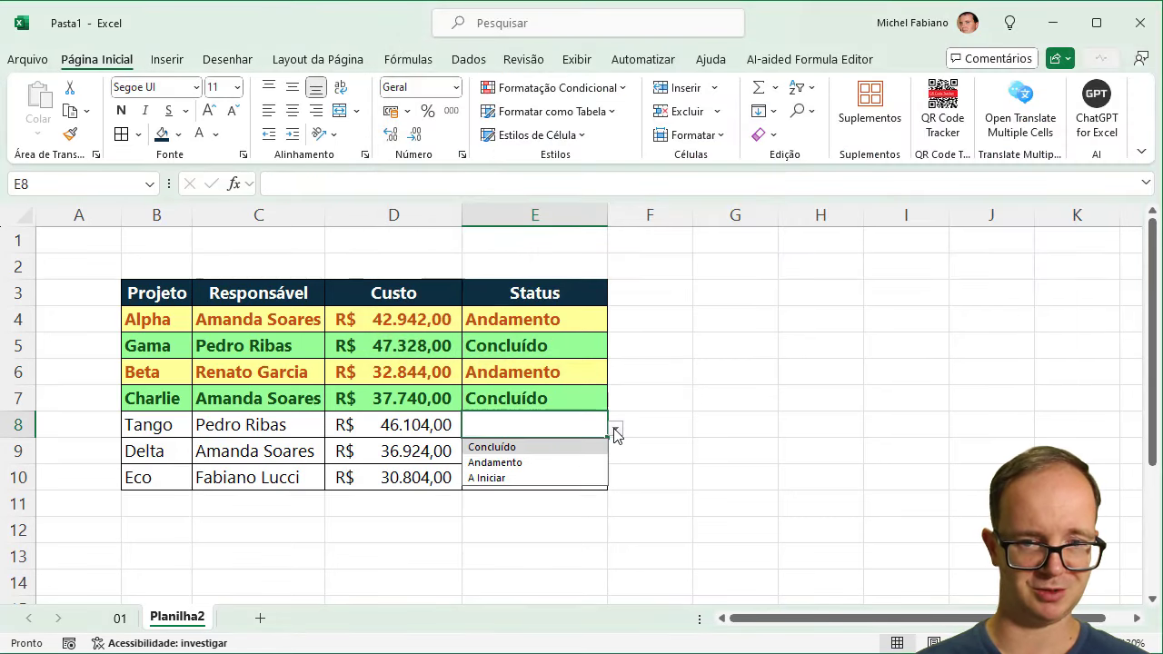
pyautogui.click(525, 479)
pyautogui.click(563, 457)
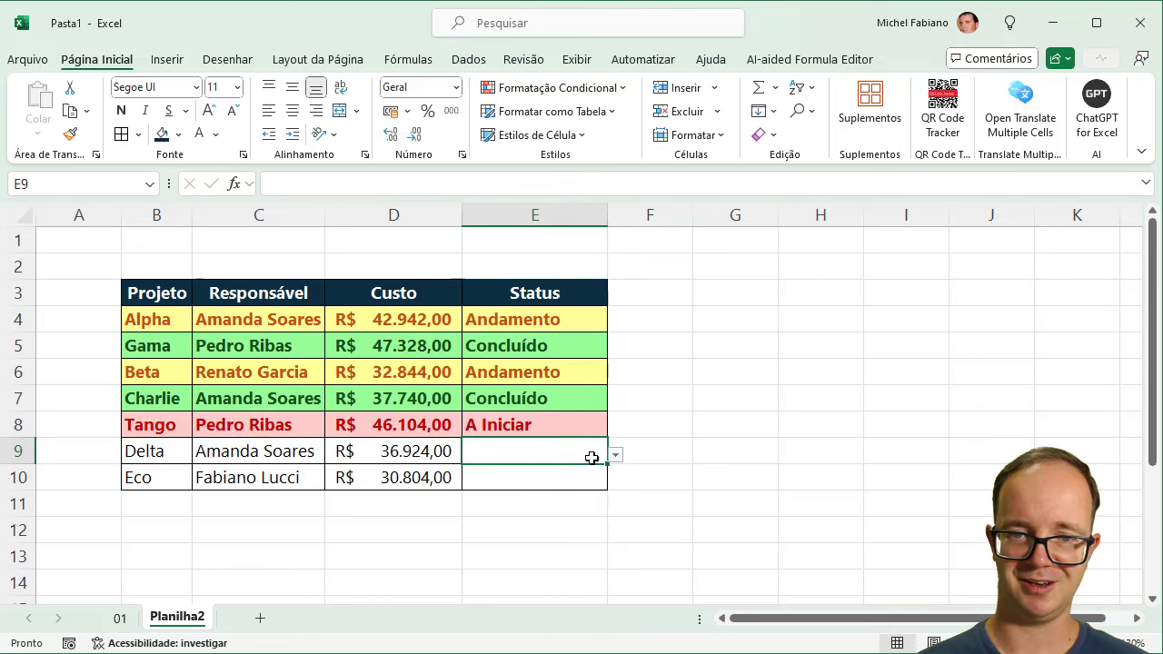
pyautogui.click(615, 454)
pyautogui.click(533, 506)
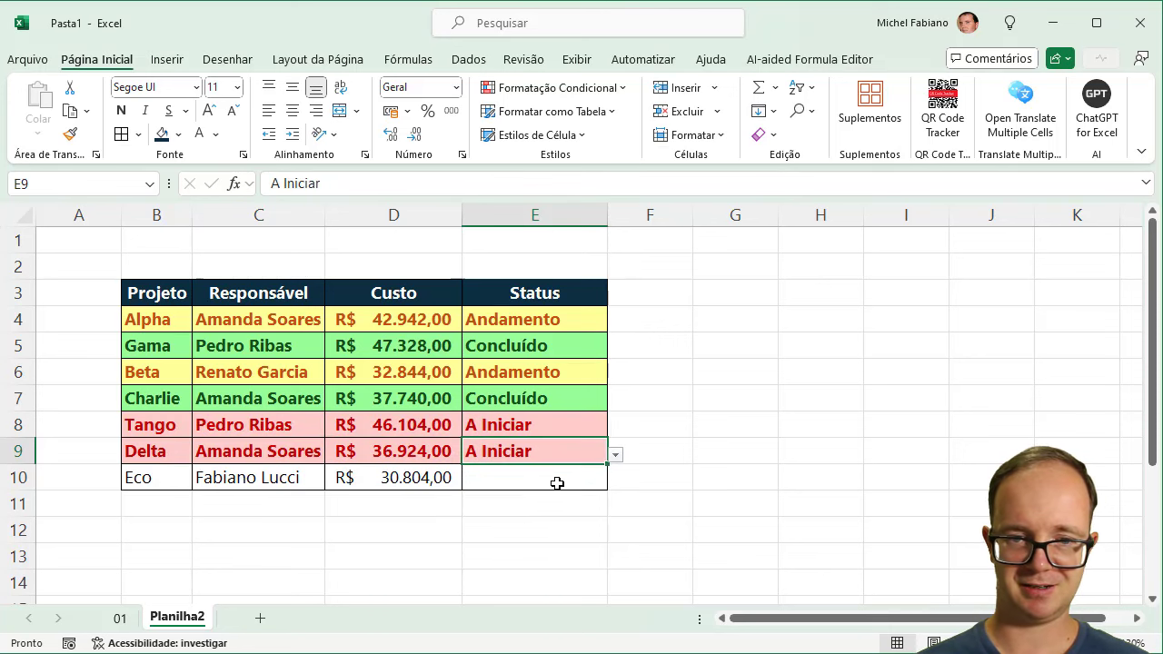
pyautogui.click(596, 487)
pyautogui.click(615, 480)
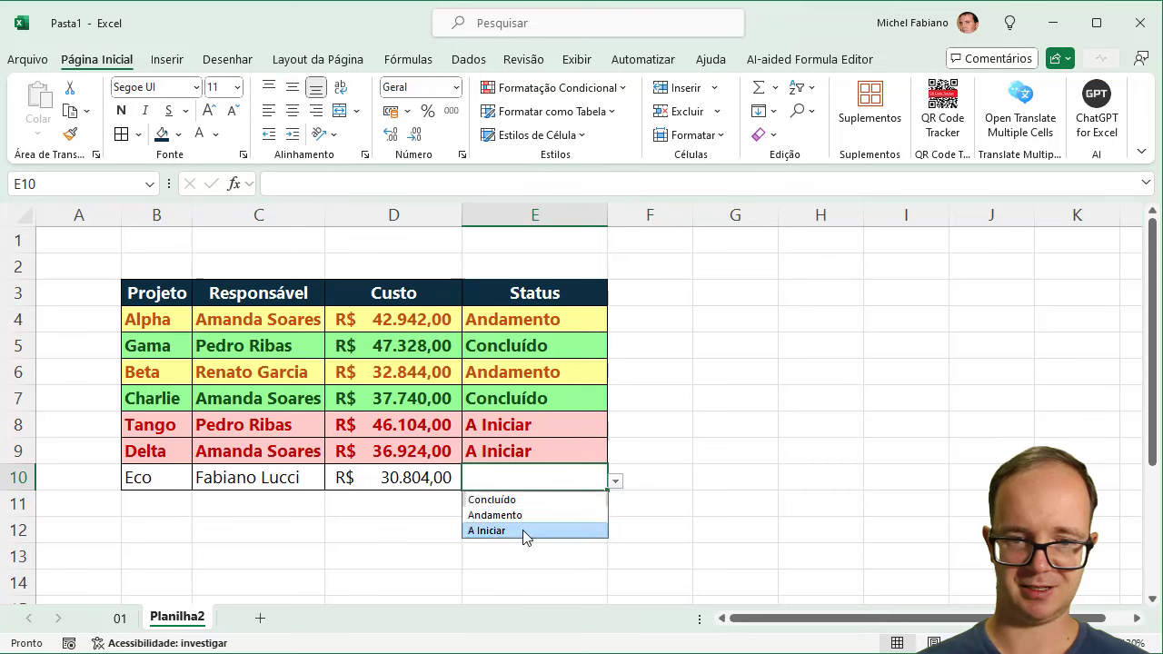
pyautogui.click(524, 532)
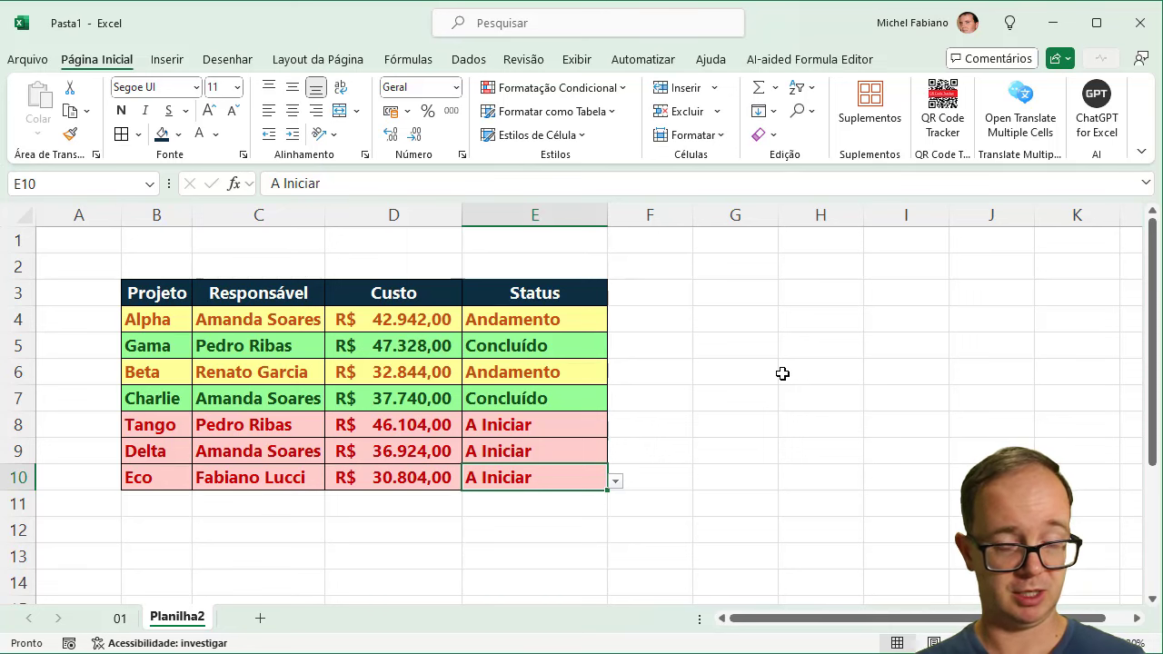
pyautogui.click(561, 318)
pyautogui.click(615, 326)
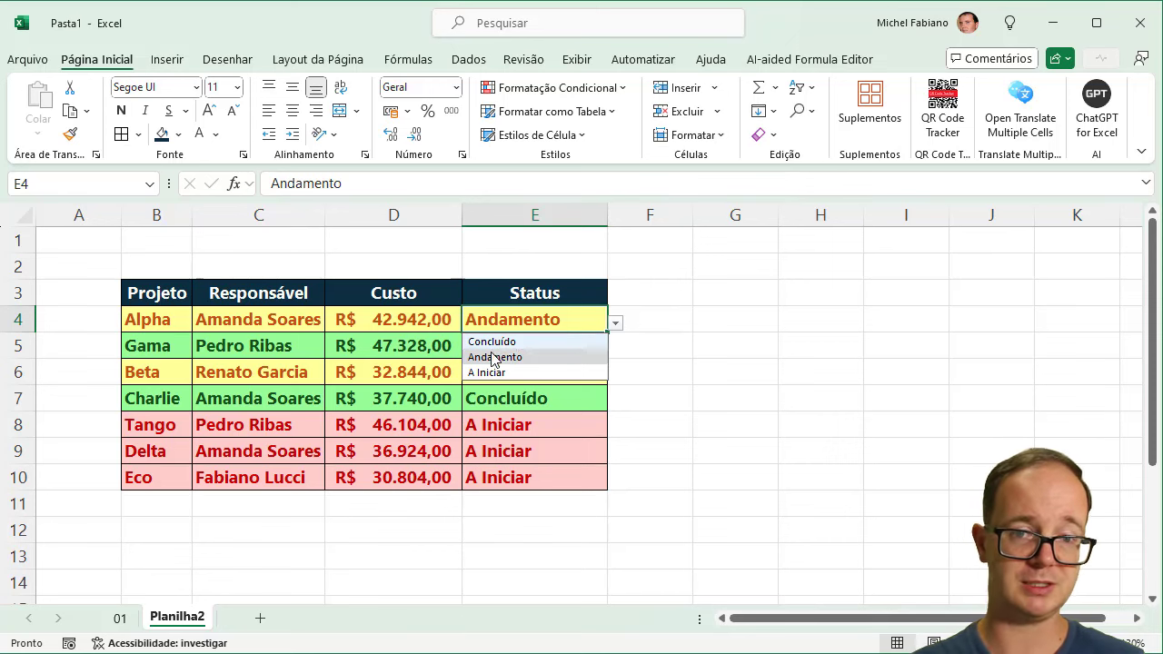
# Set E4 (Alpha) to Concluído, E5 (Gama) to Andamento, and E9 (Delta) to Concluído
pyautogui.click(612, 326)
pyautogui.click(616, 325)
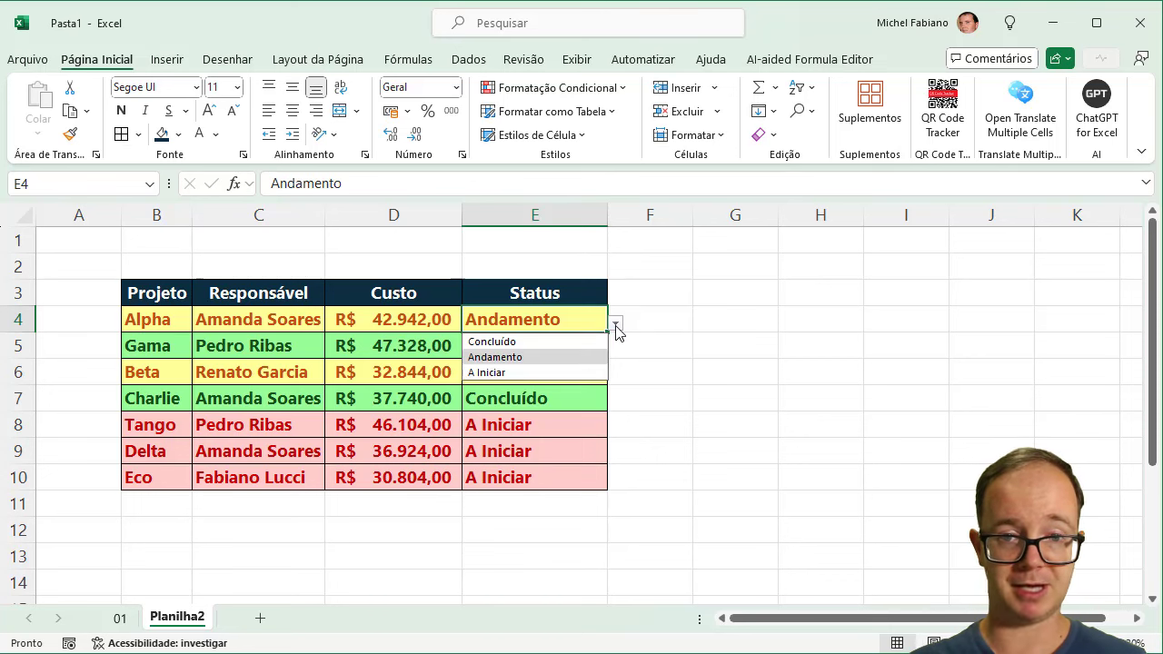
pyautogui.click(533, 341)
pyautogui.click(554, 350)
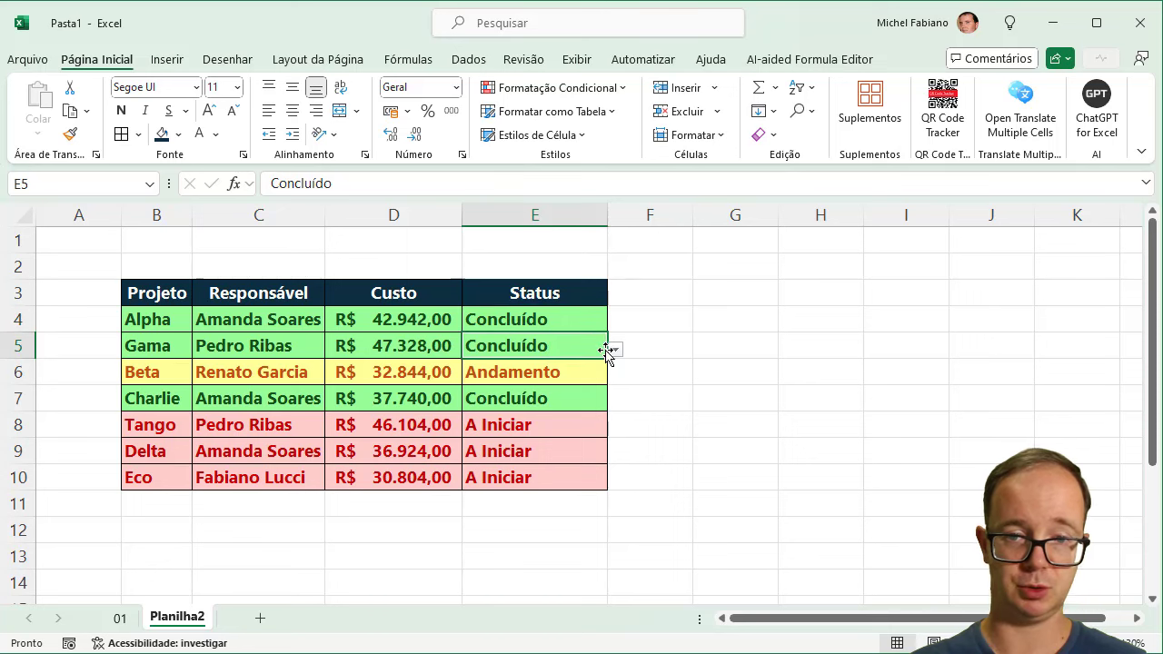
pyautogui.click(616, 350)
pyautogui.click(546, 384)
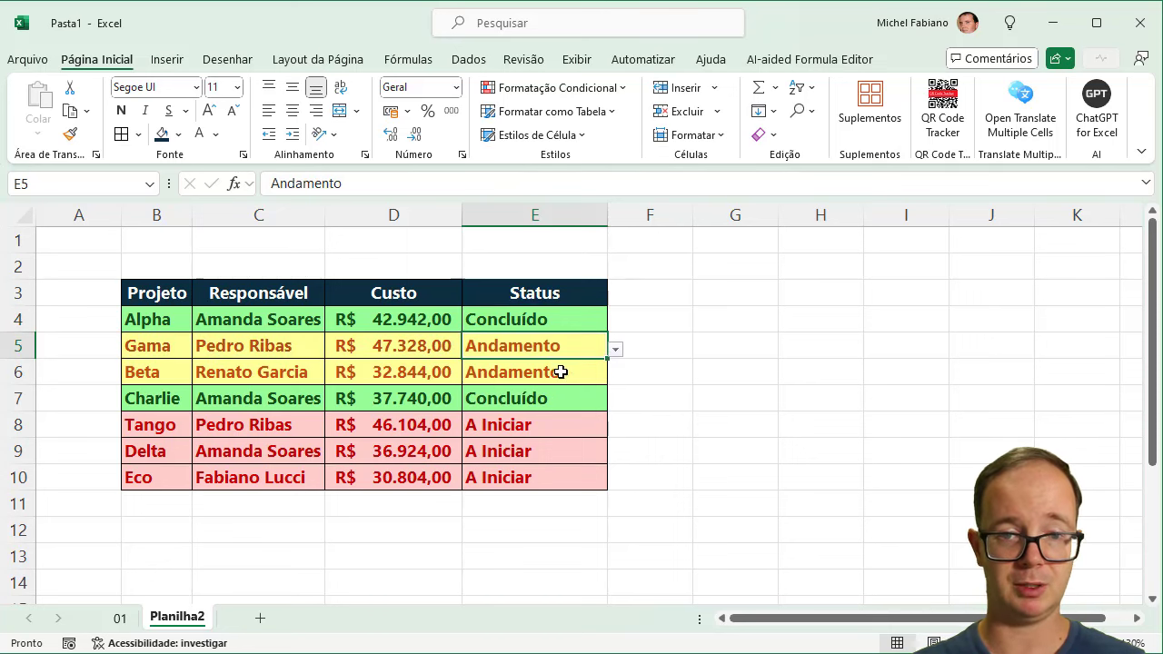
pyautogui.click(563, 455)
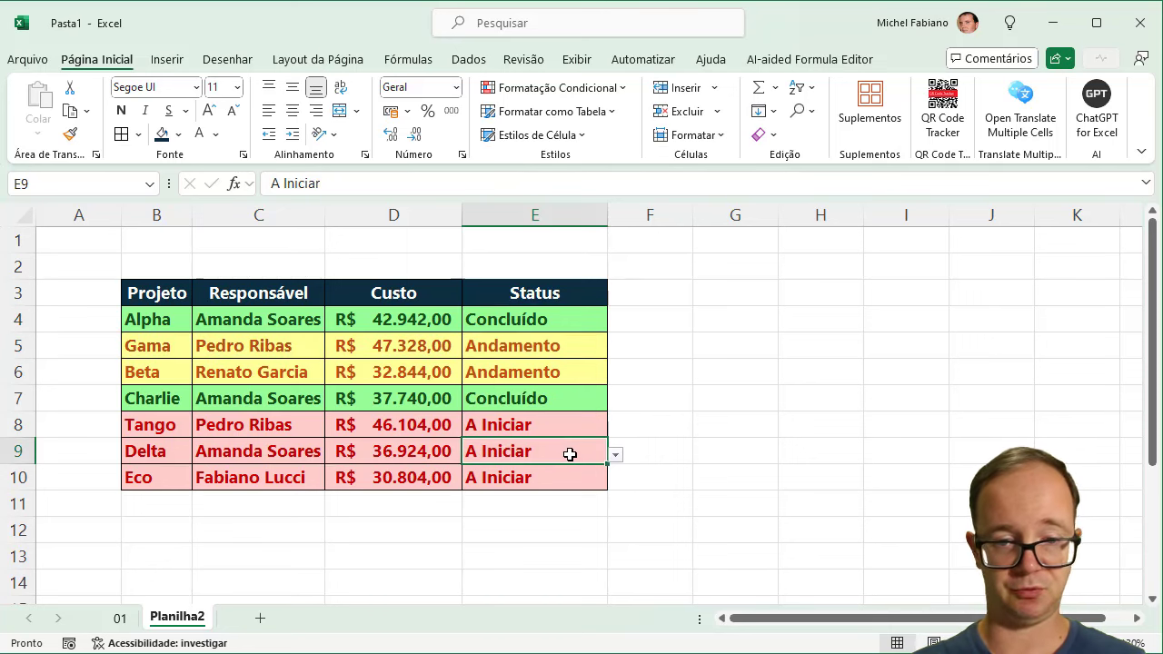
pyautogui.click(617, 456)
pyautogui.click(556, 472)
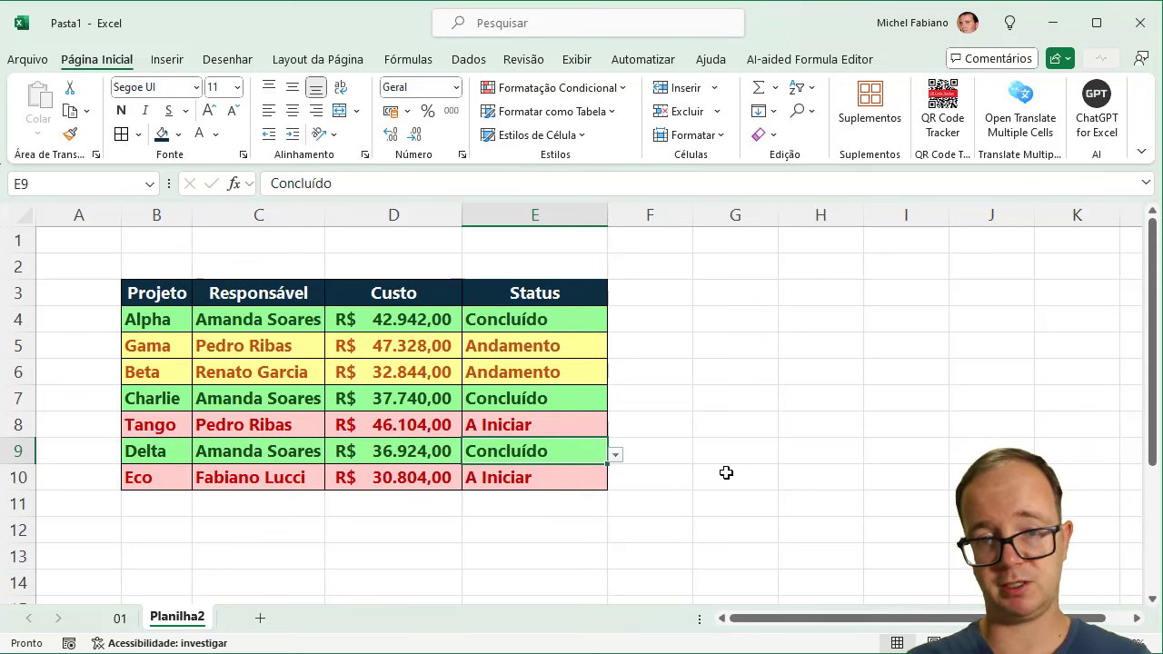